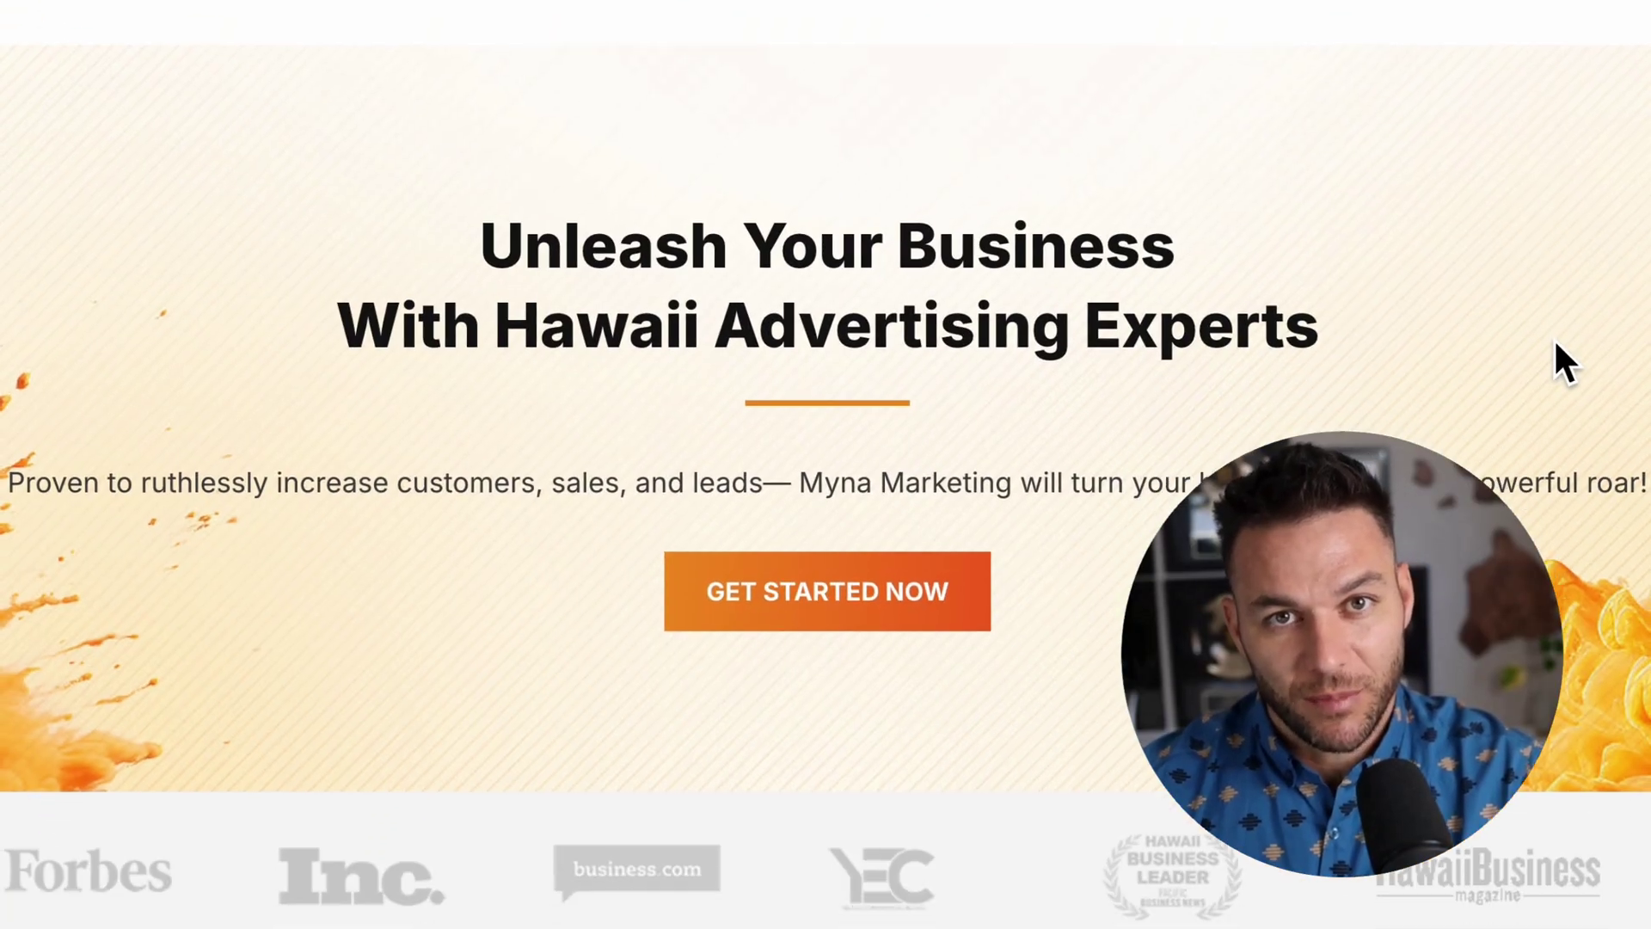
# - Generate mobile designs from the prompt for a beach-vibe music app
pyautogui.scroll(-3, 1554, 344)
pyautogui.scroll(-6, 1555, 338)
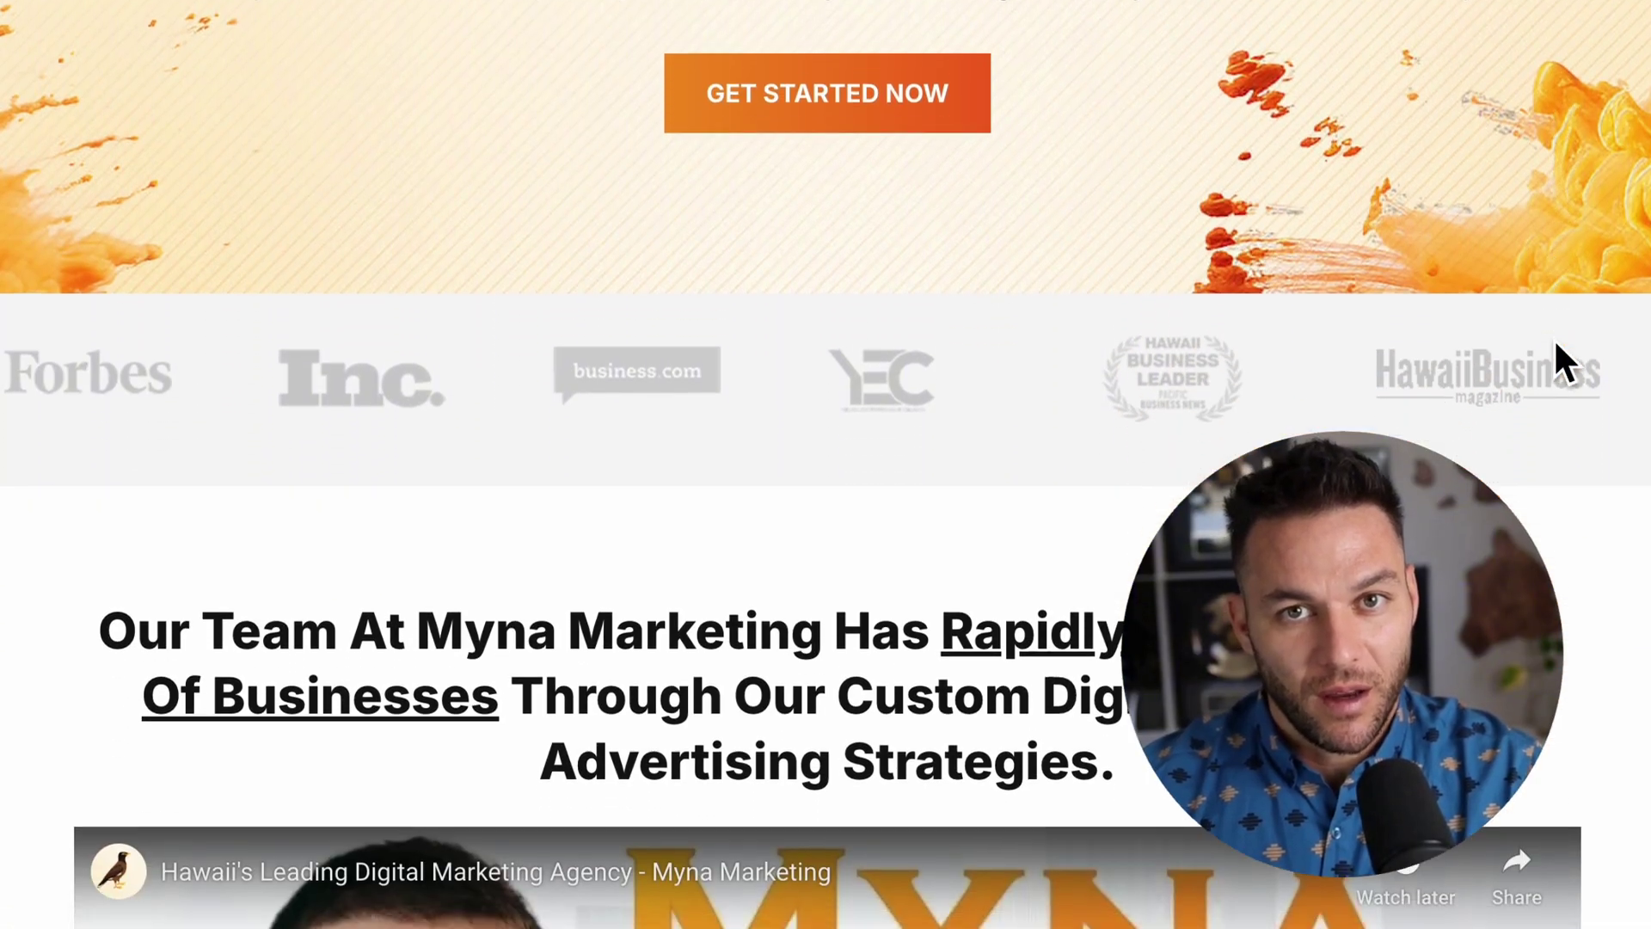
pyautogui.scroll(-6, 1555, 344)
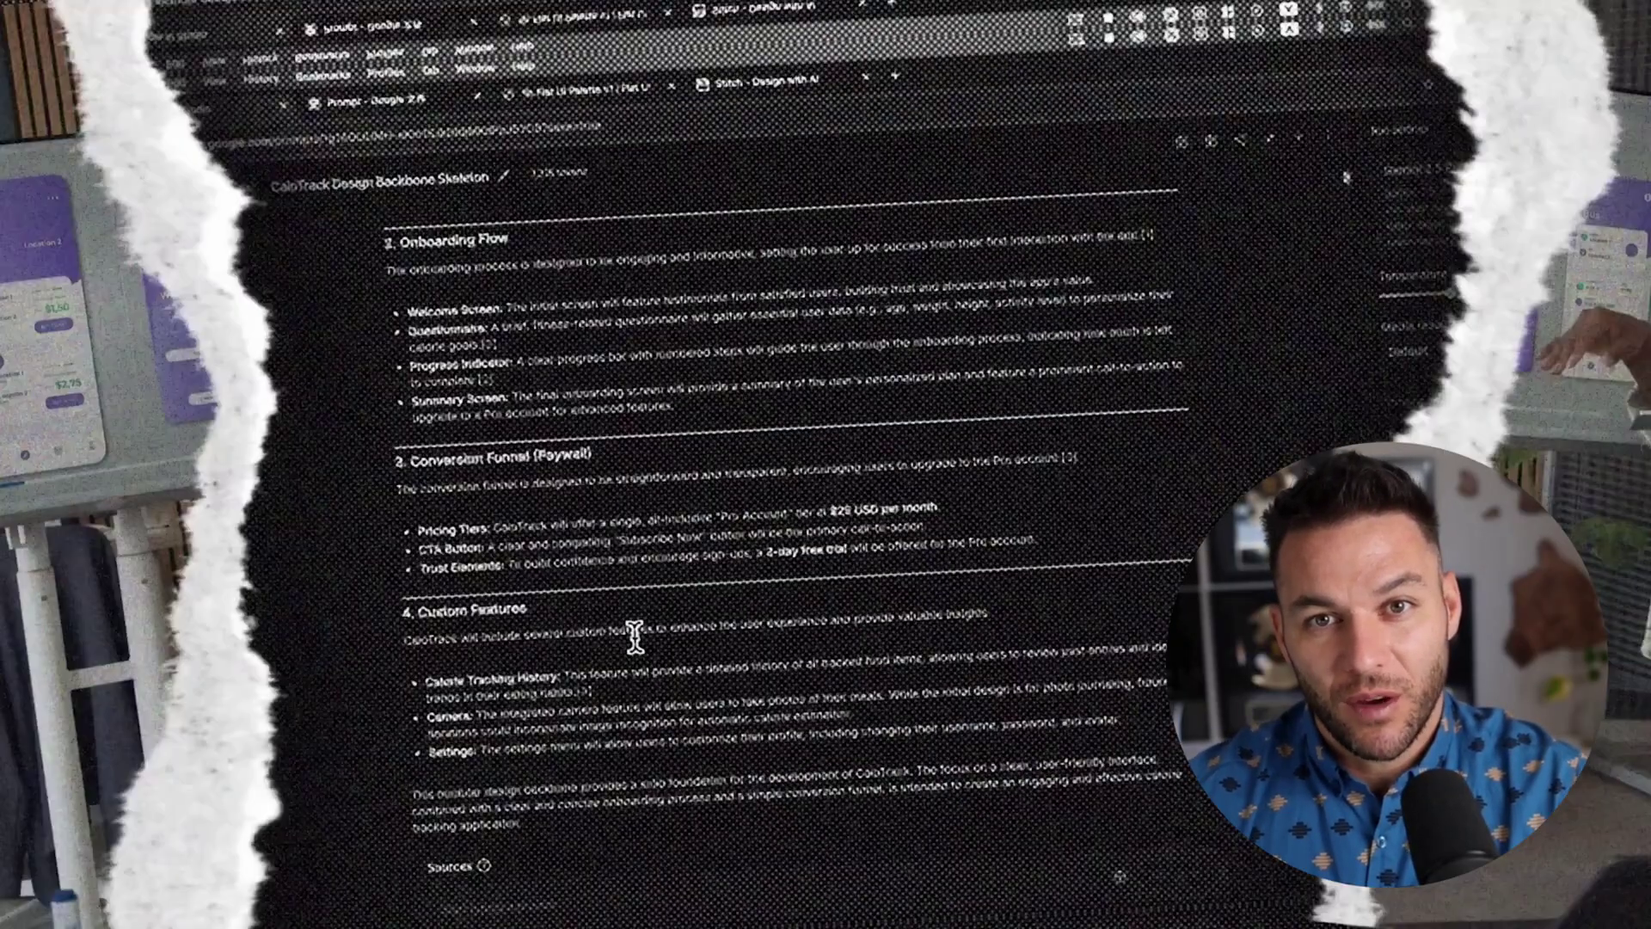
pyautogui.scroll(10, 608, 616)
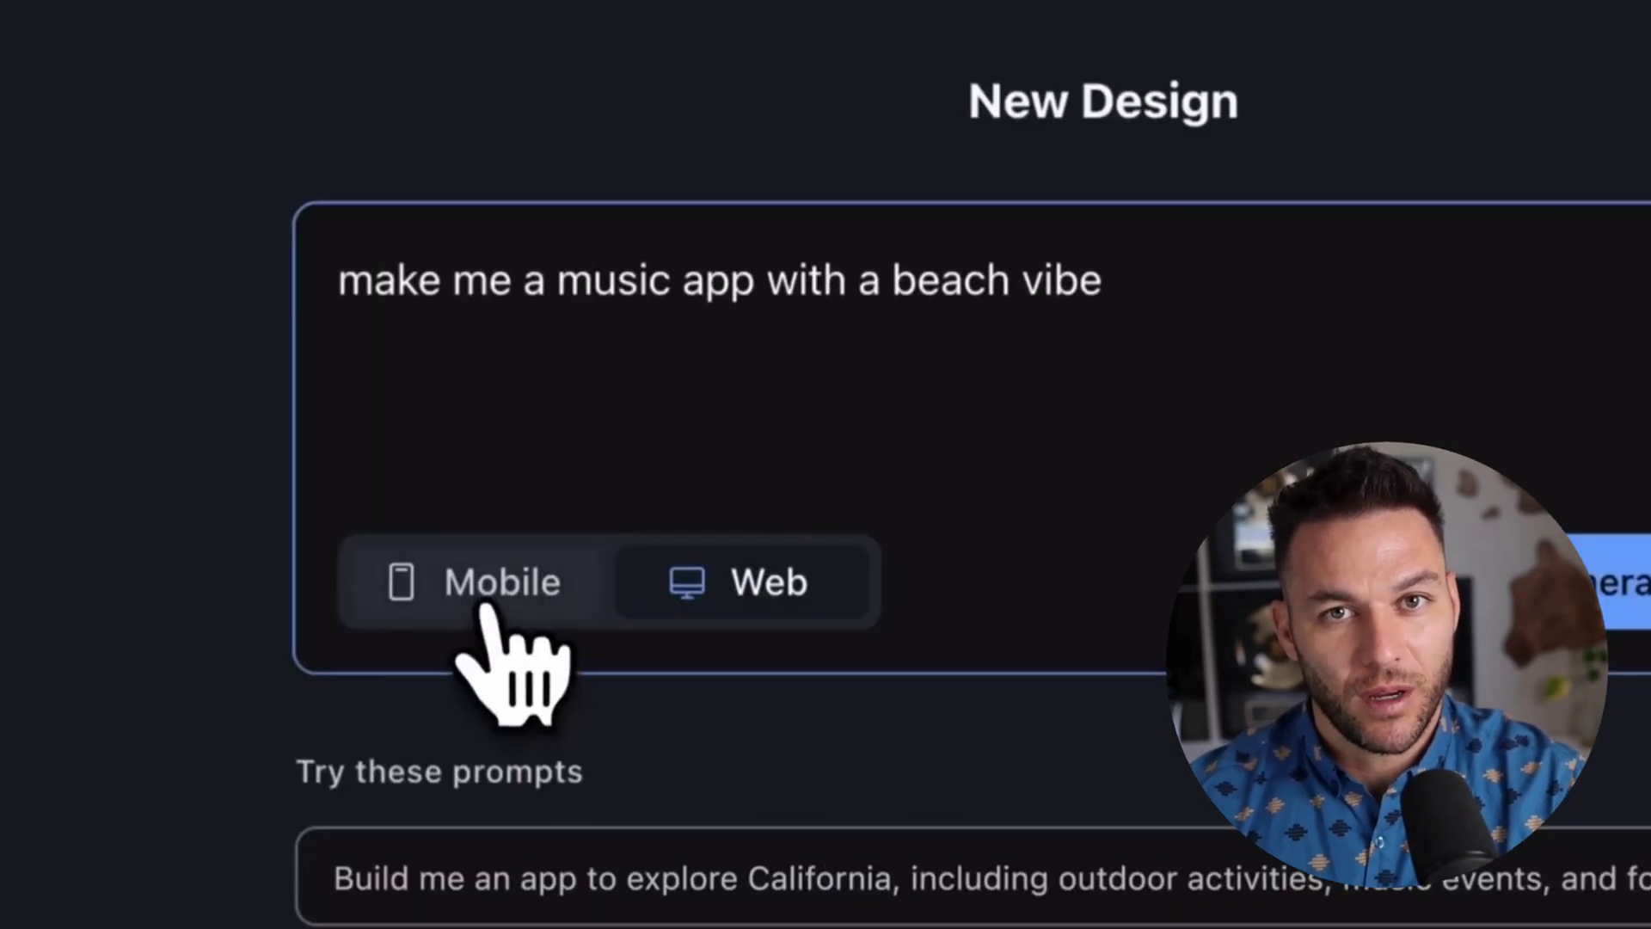
pyautogui.click(1617, 579)
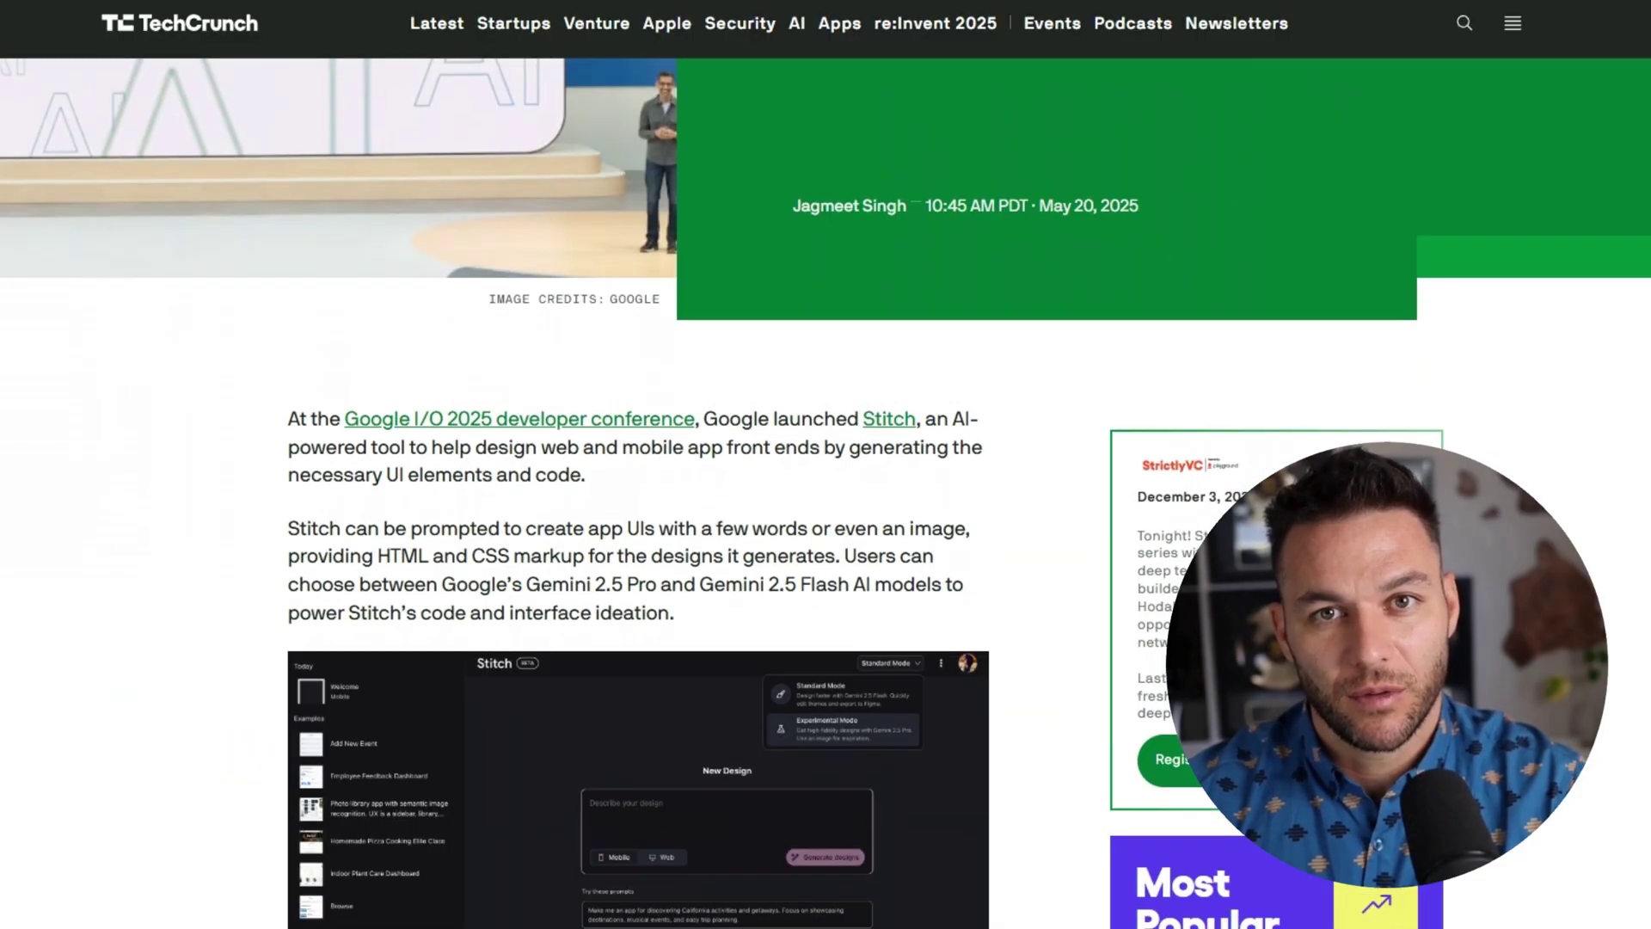
# - Read through the TechCrunch article, then send the 'Yes Please Proceed' reply in the Stitch chat
pyautogui.scroll(-3, 637, 490)
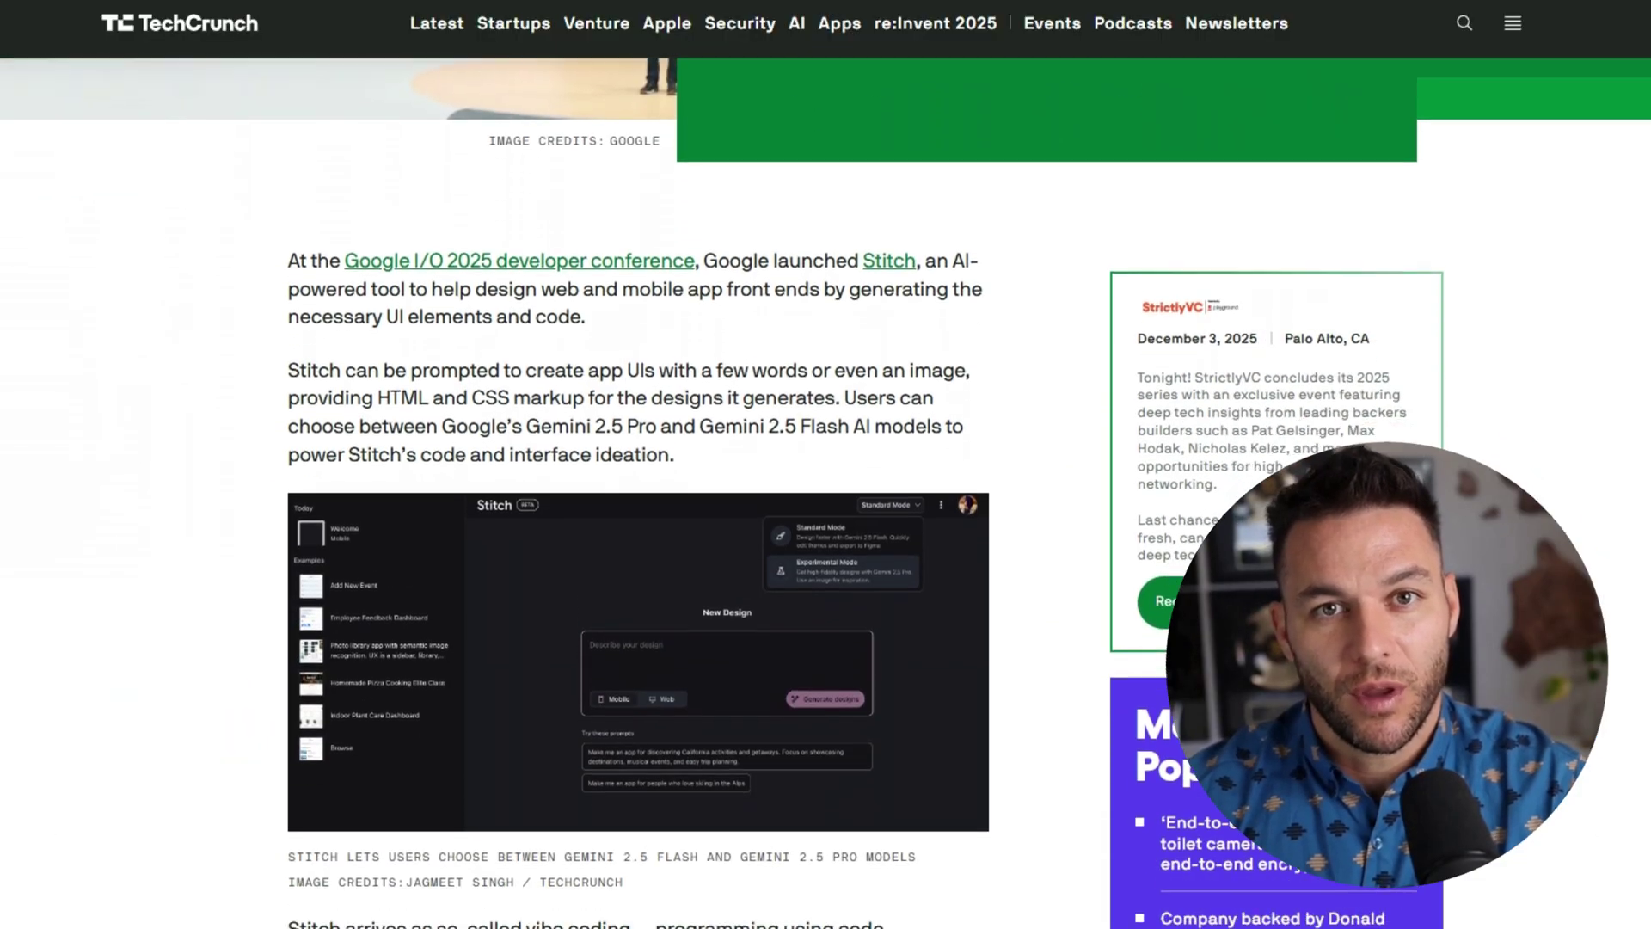
pyautogui.scroll(-7, 637, 490)
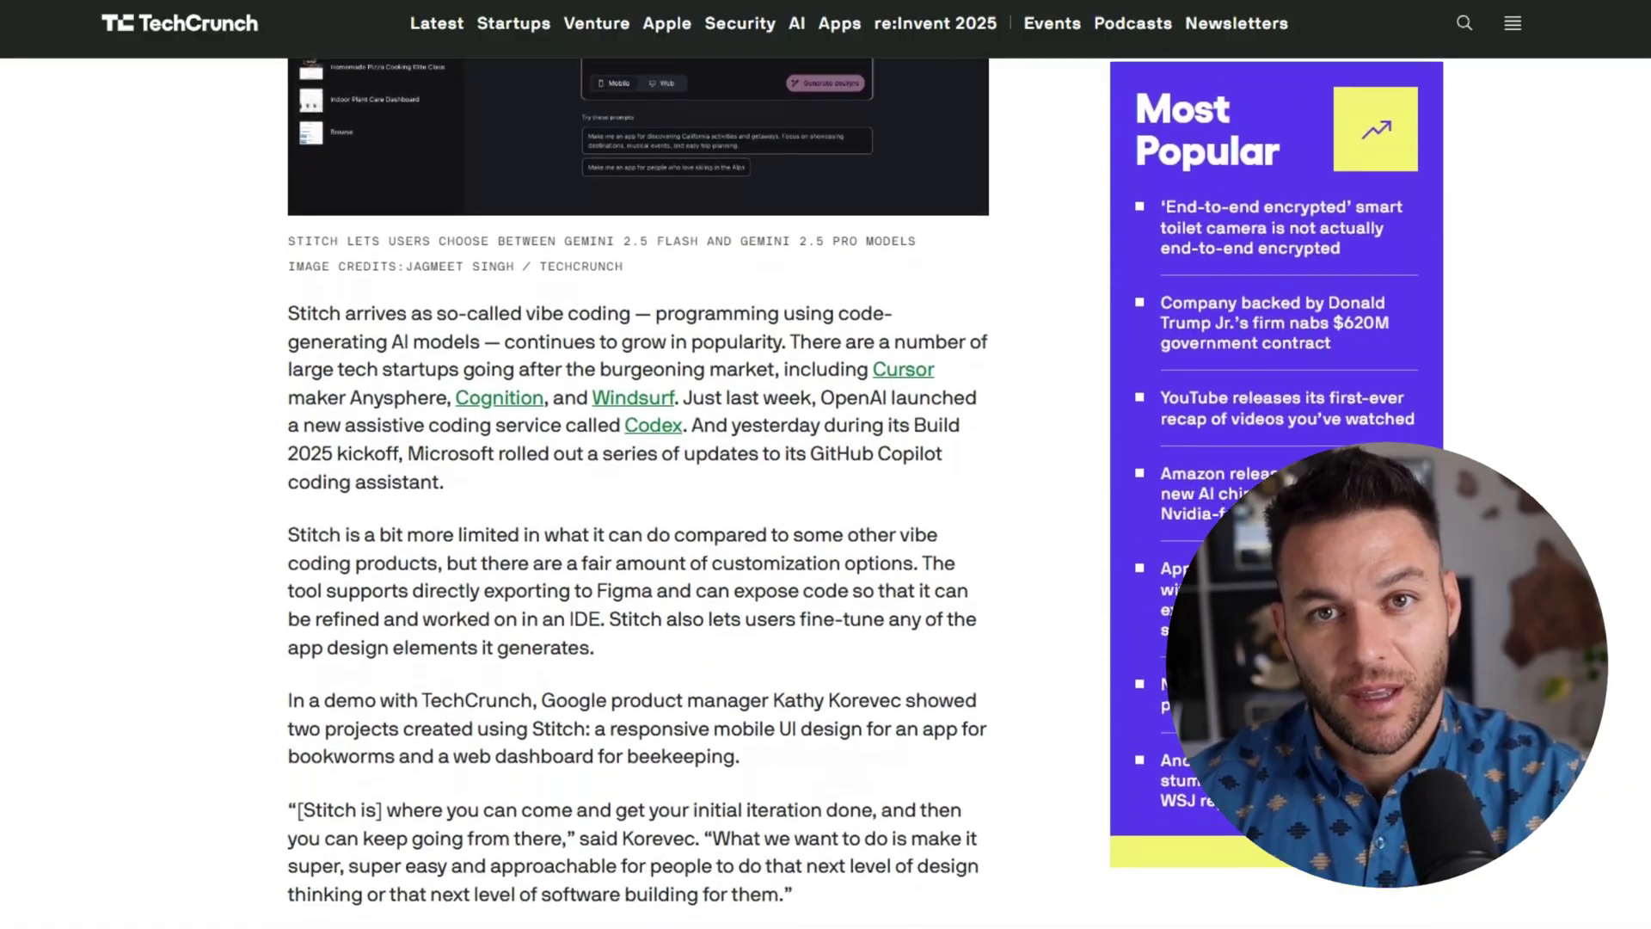
pyautogui.scroll(-5, 636, 490)
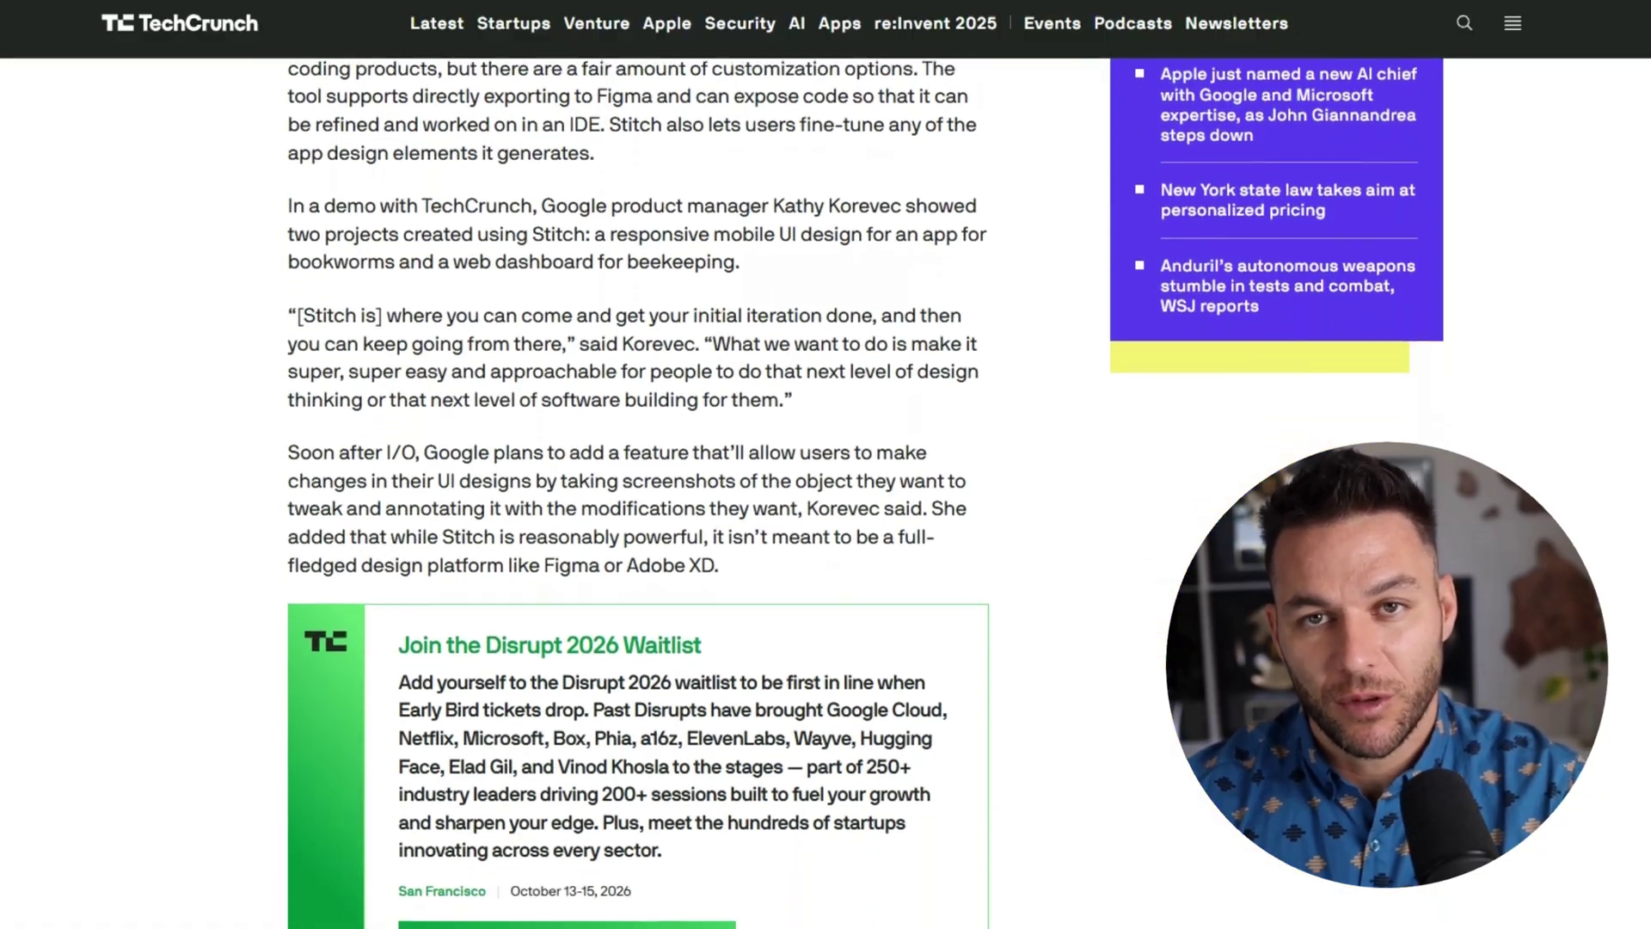
pyautogui.scroll(-4, 636, 490)
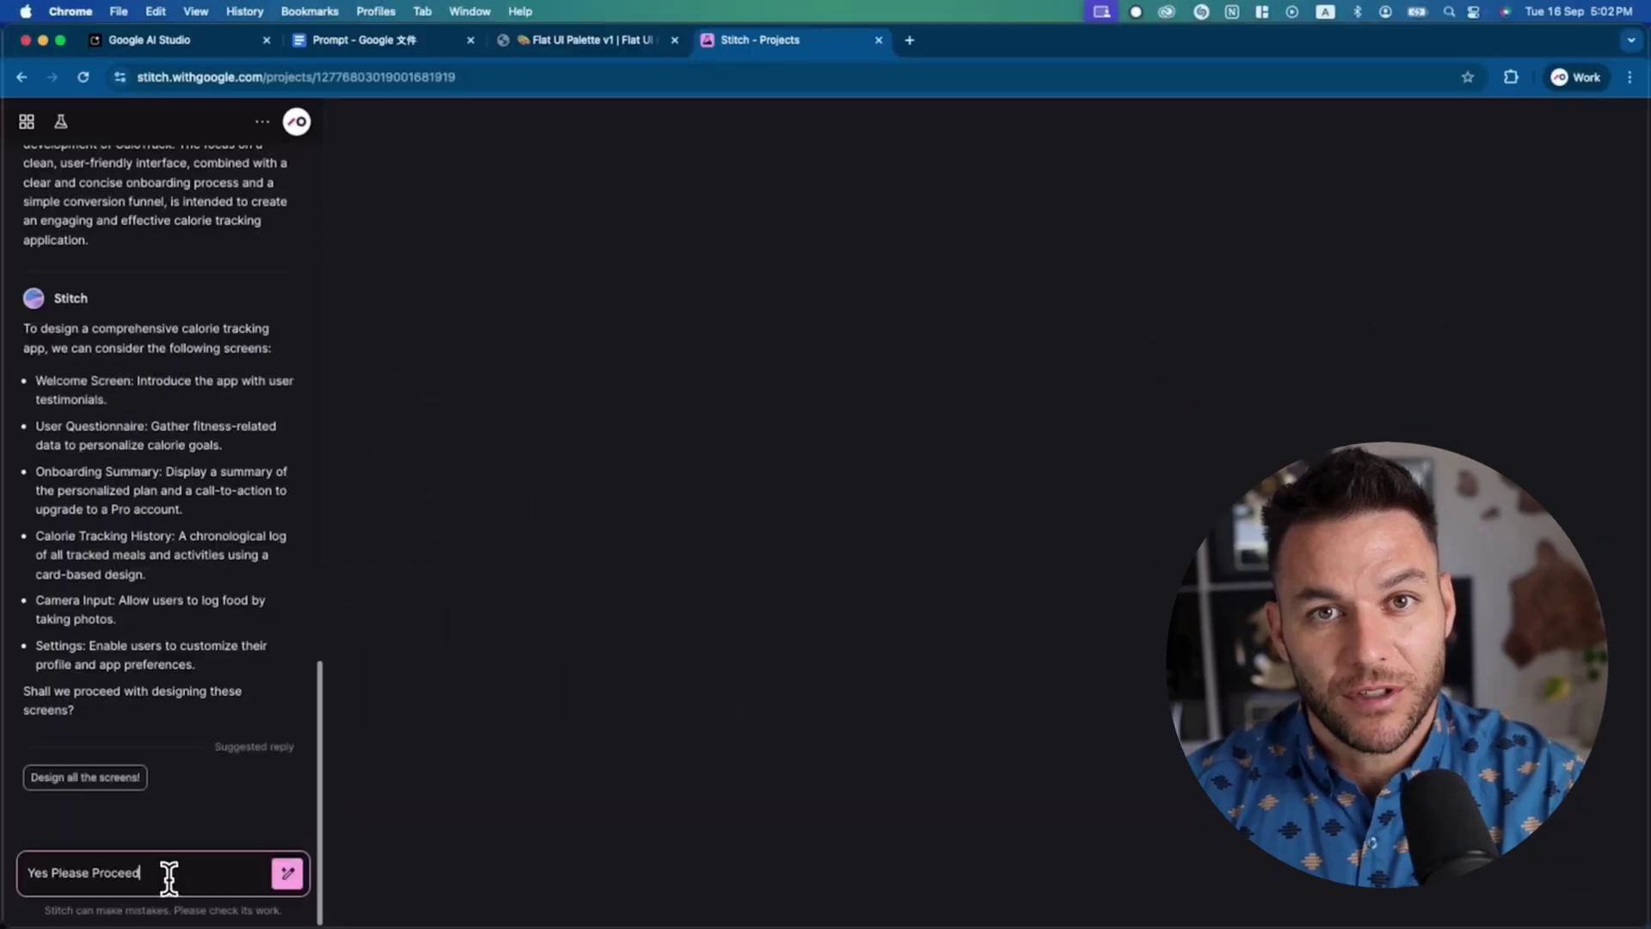
pyautogui.click(284, 875)
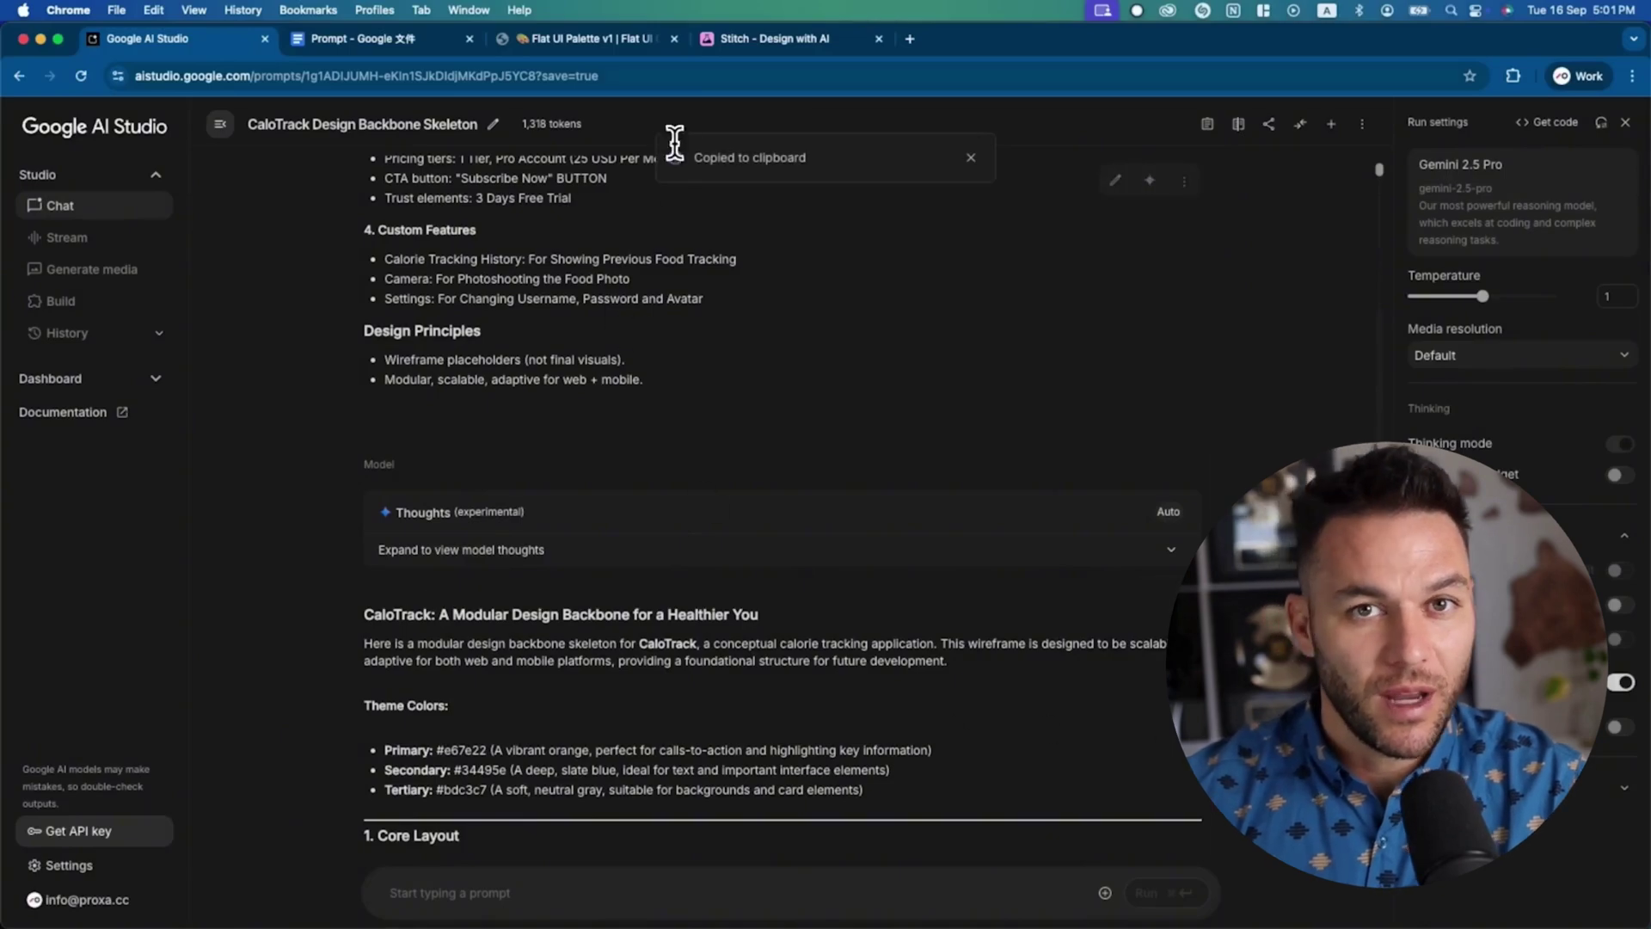
# - Paste the CaloTrack design backbone into the new-design prompt, keeping Experimental mode selected
pyautogui.click(747, 40)
pyautogui.press('super+v')
pyautogui.scroll(15, 895, 422)
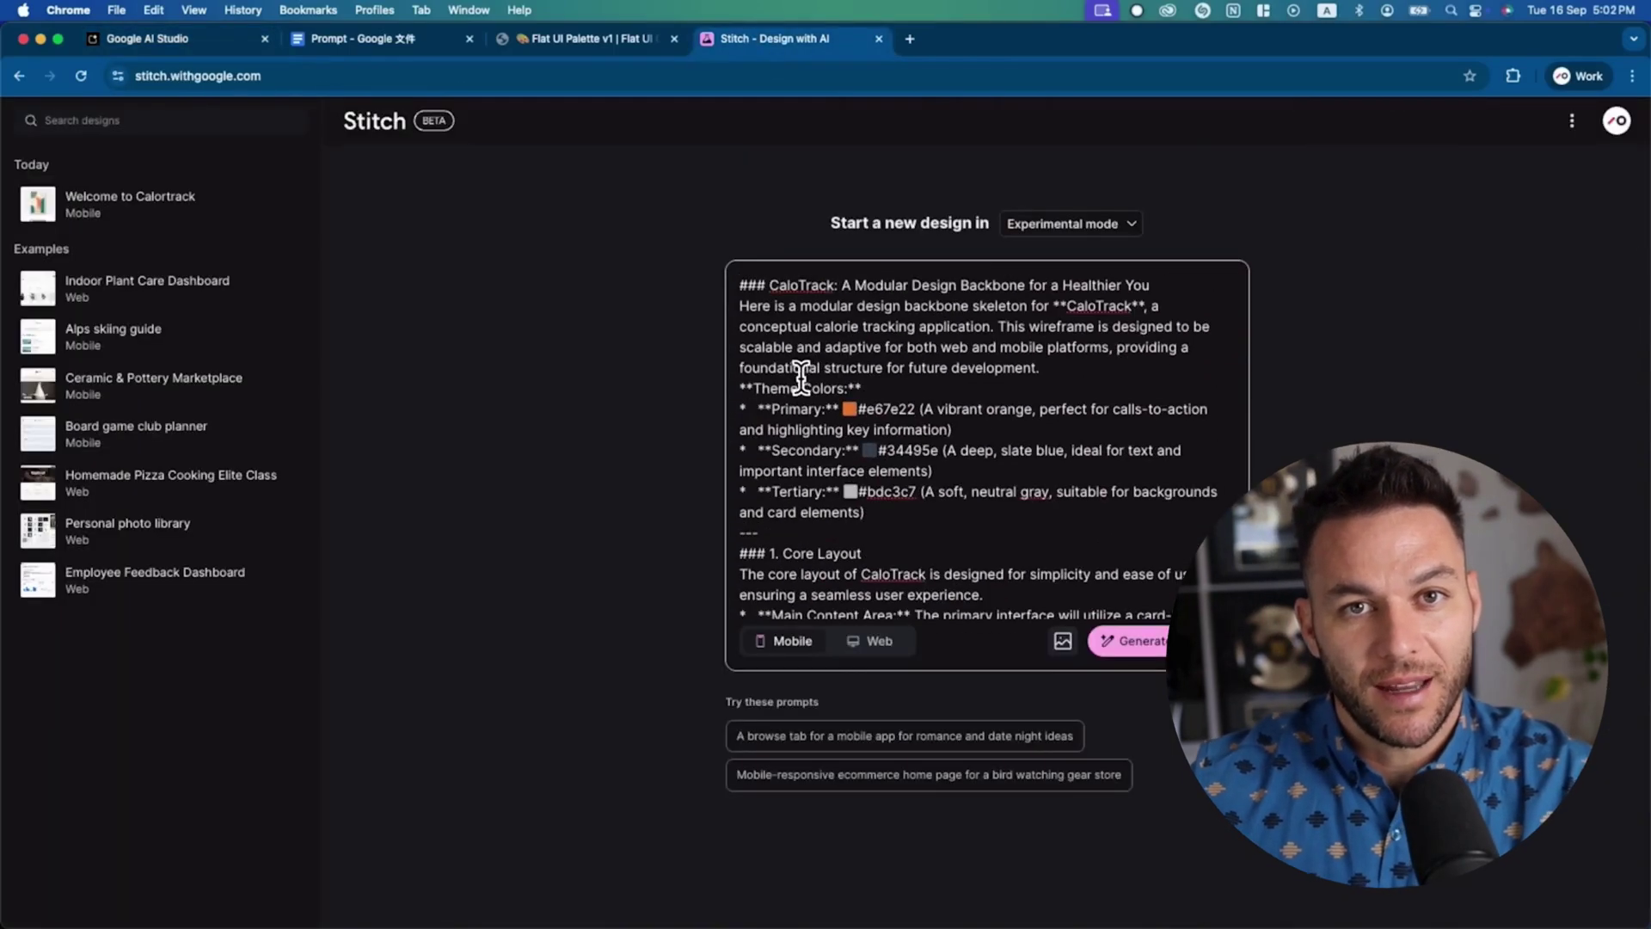
pyautogui.click(1071, 223)
pyautogui.click(1061, 186)
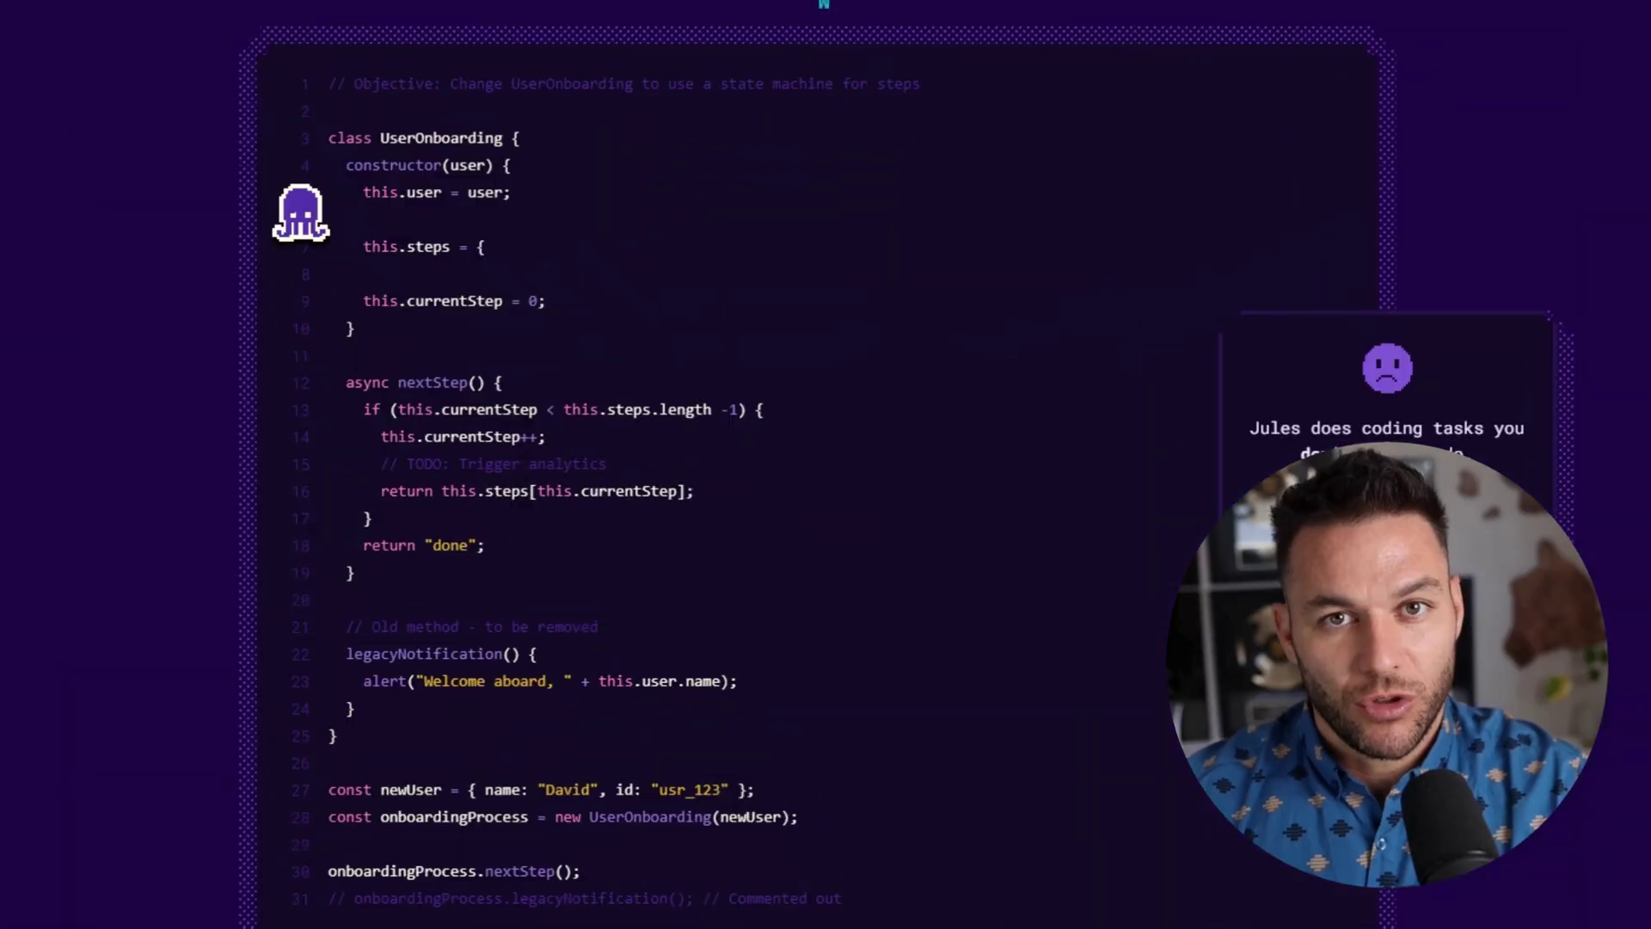
pyautogui.scroll(-8, 826, 464)
pyautogui.scroll(-10, 826, 465)
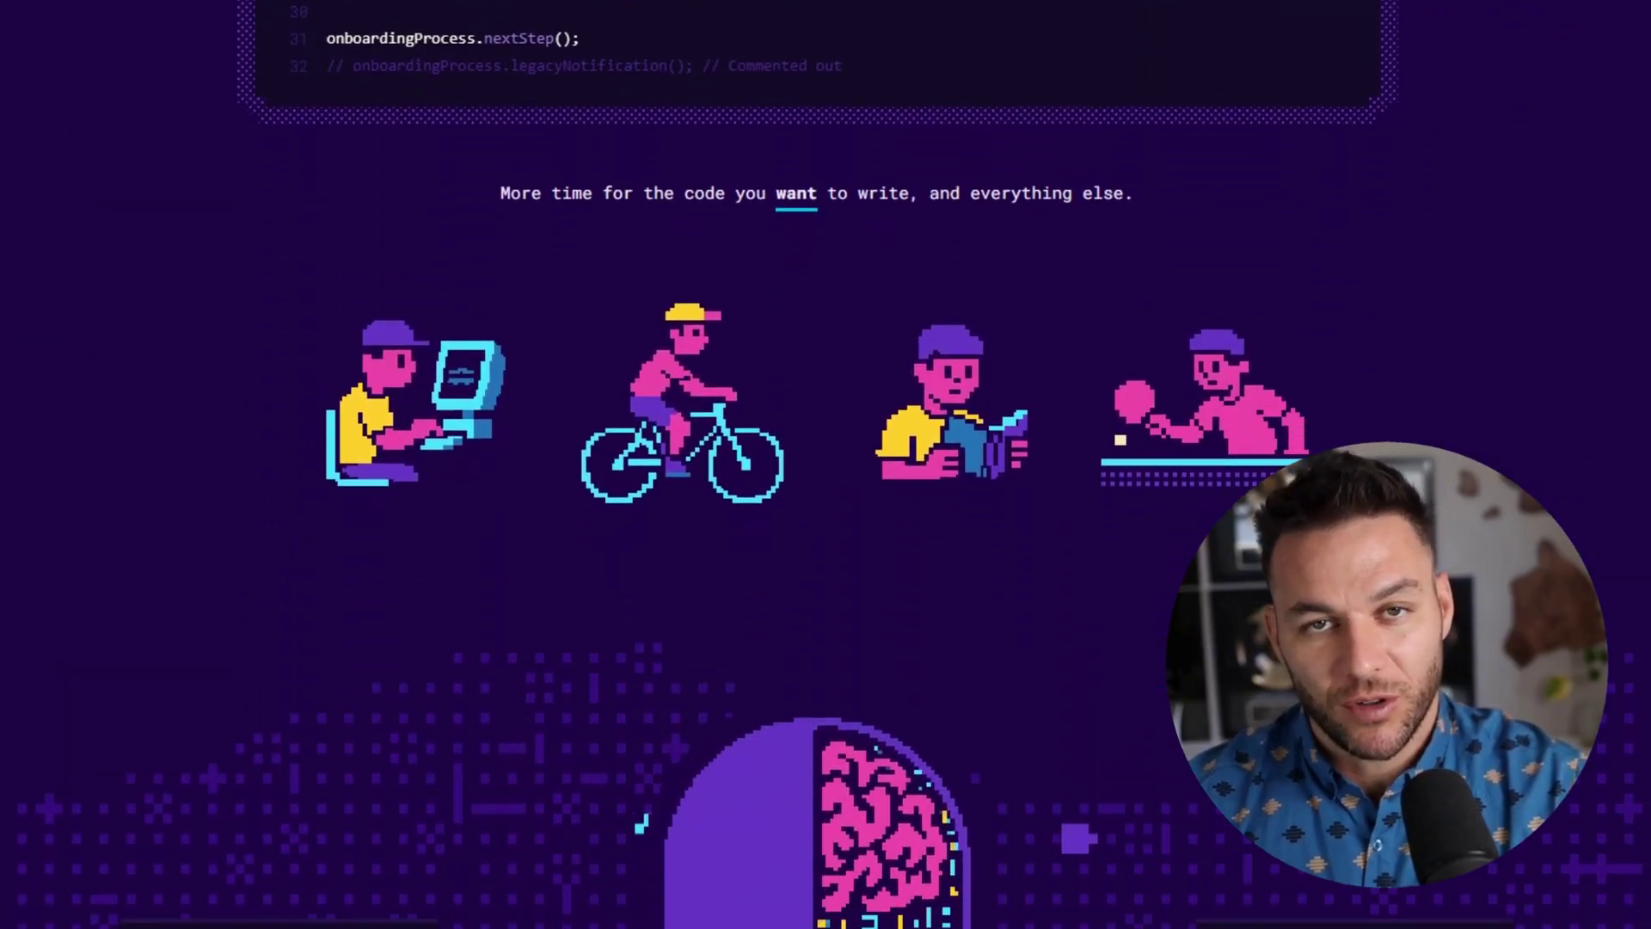
pyautogui.scroll(-4, 826, 464)
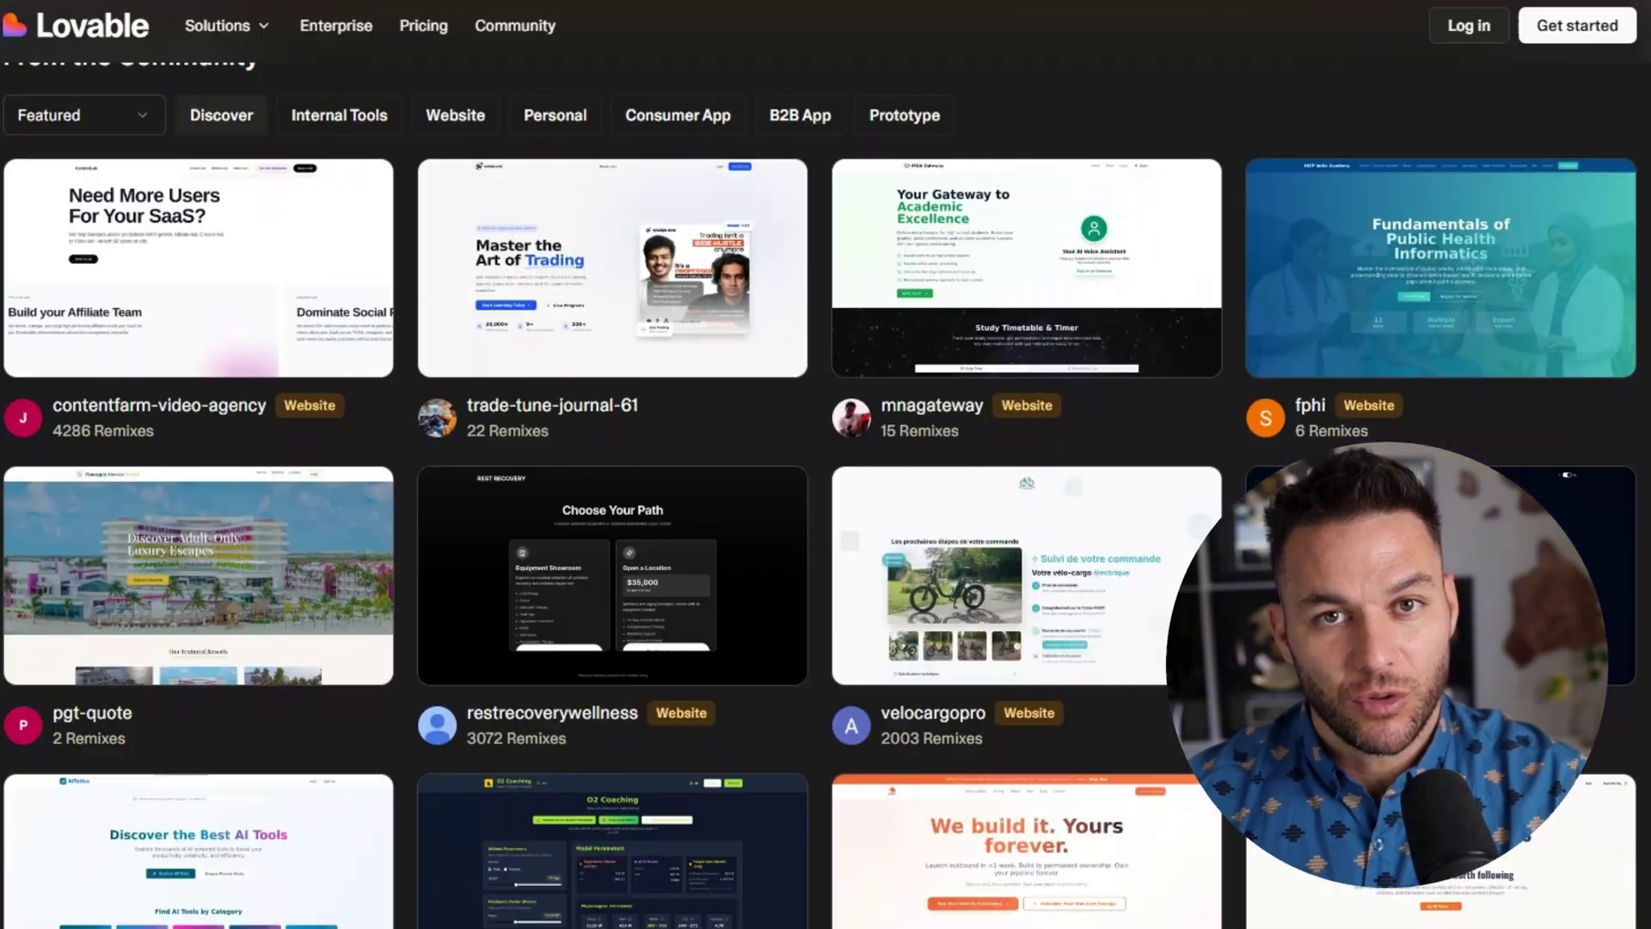
pyautogui.scroll(-3, 826, 464)
pyautogui.scroll(-7, 826, 465)
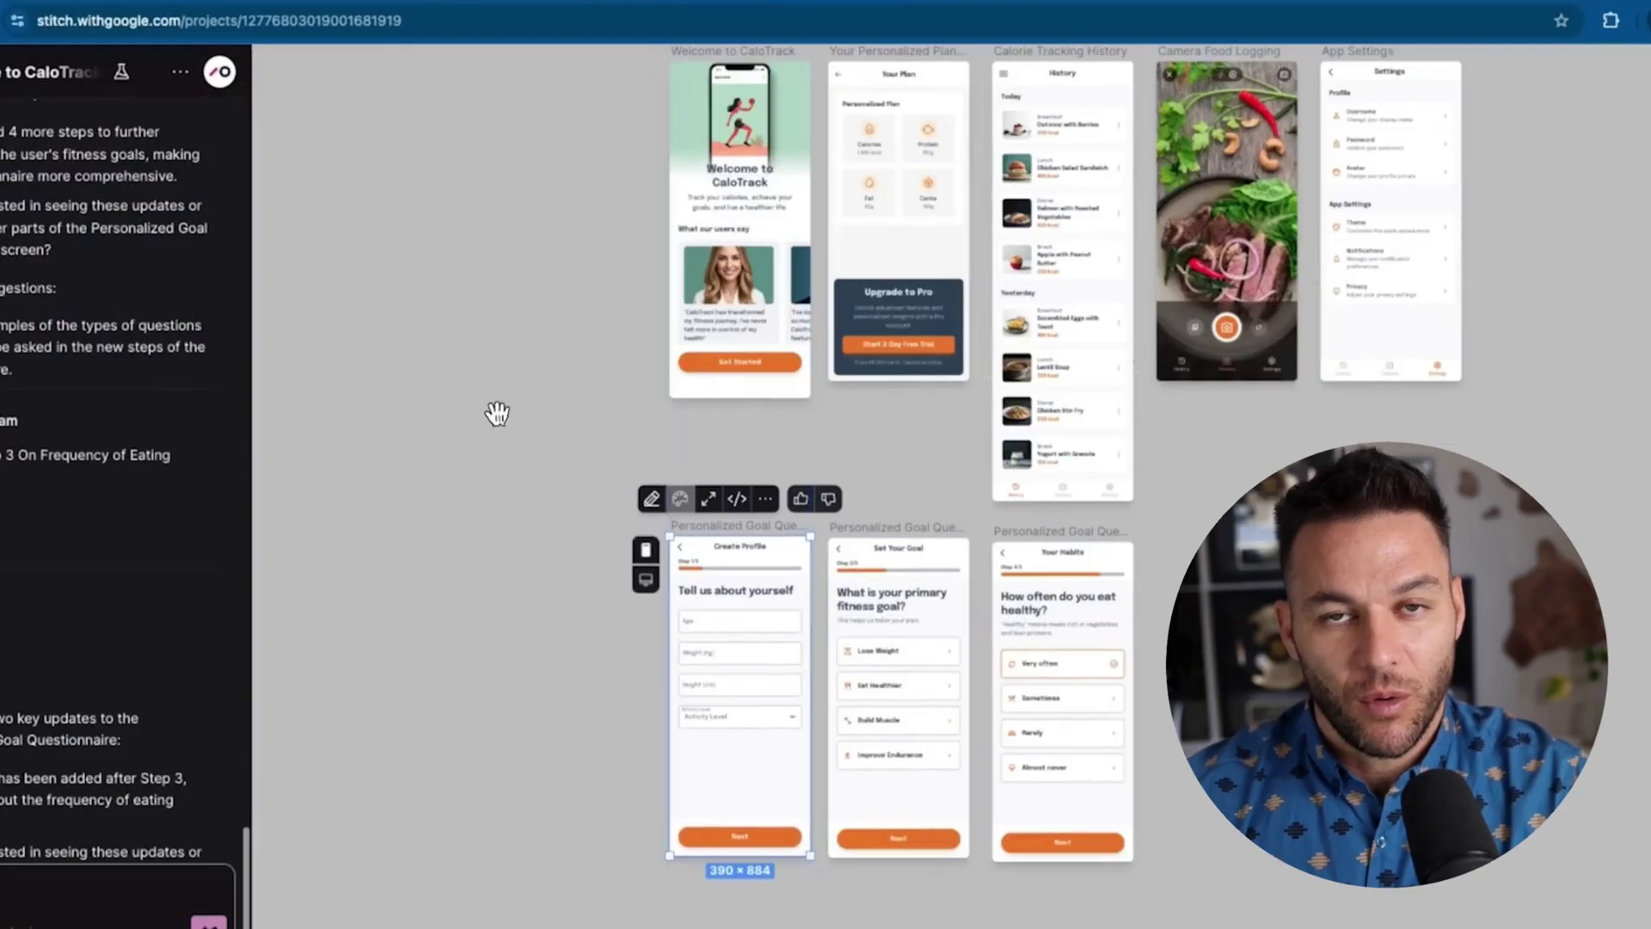
pyautogui.scroll(-3, 598, 582)
pyautogui.scroll(3, 578, 498)
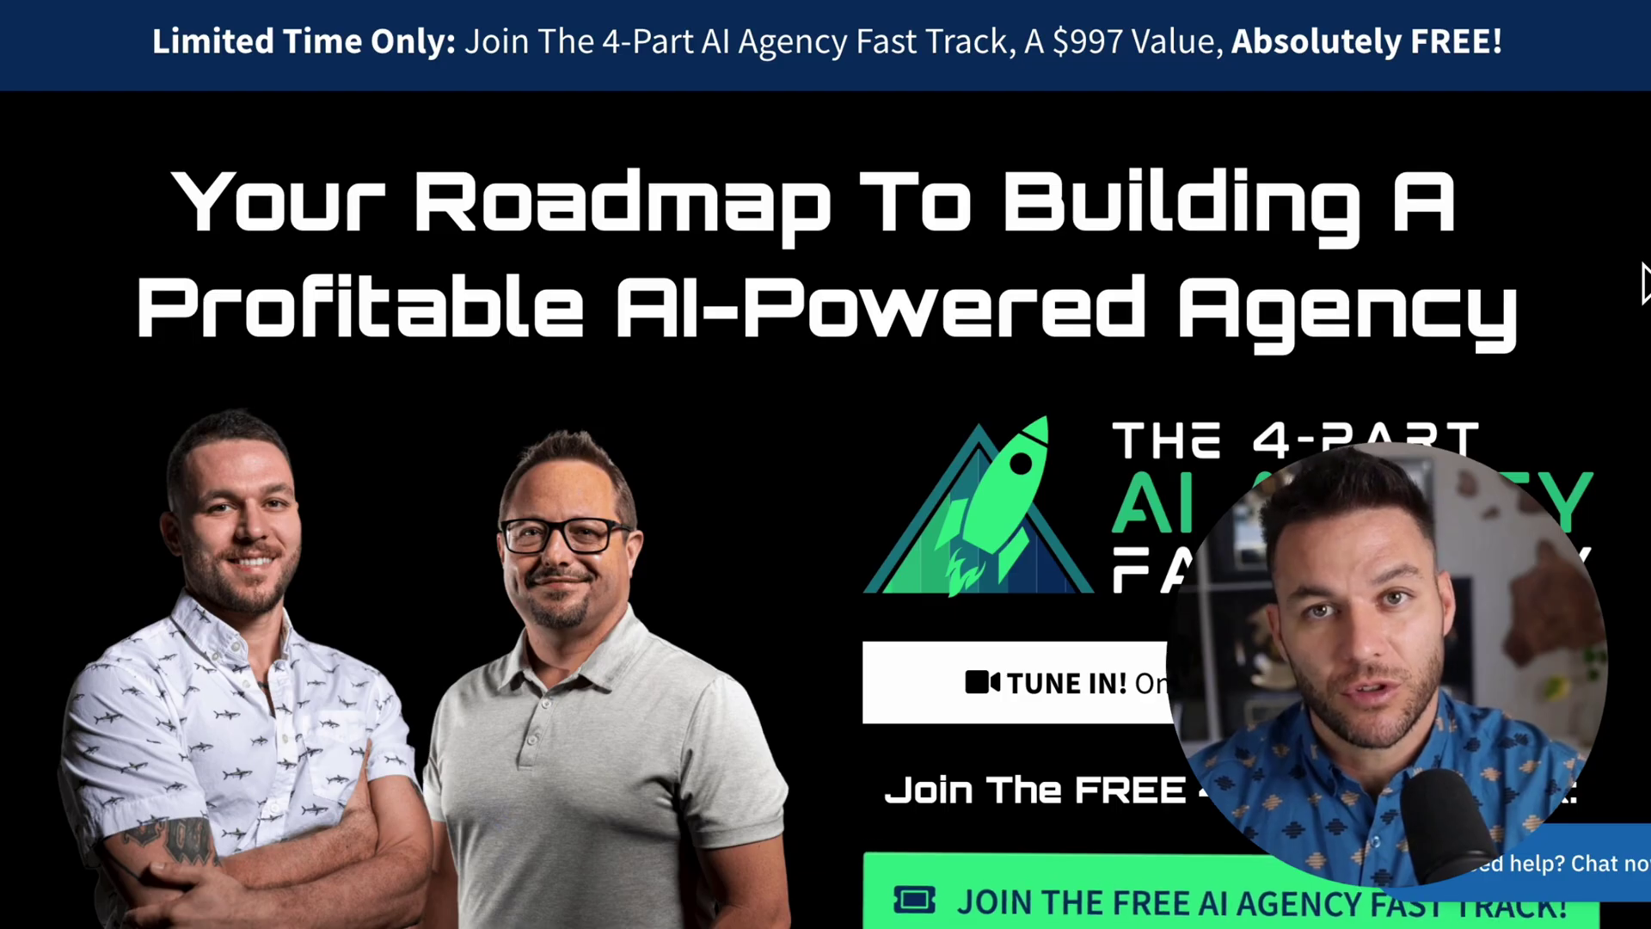
pyautogui.scroll(-10, 1645, 282)
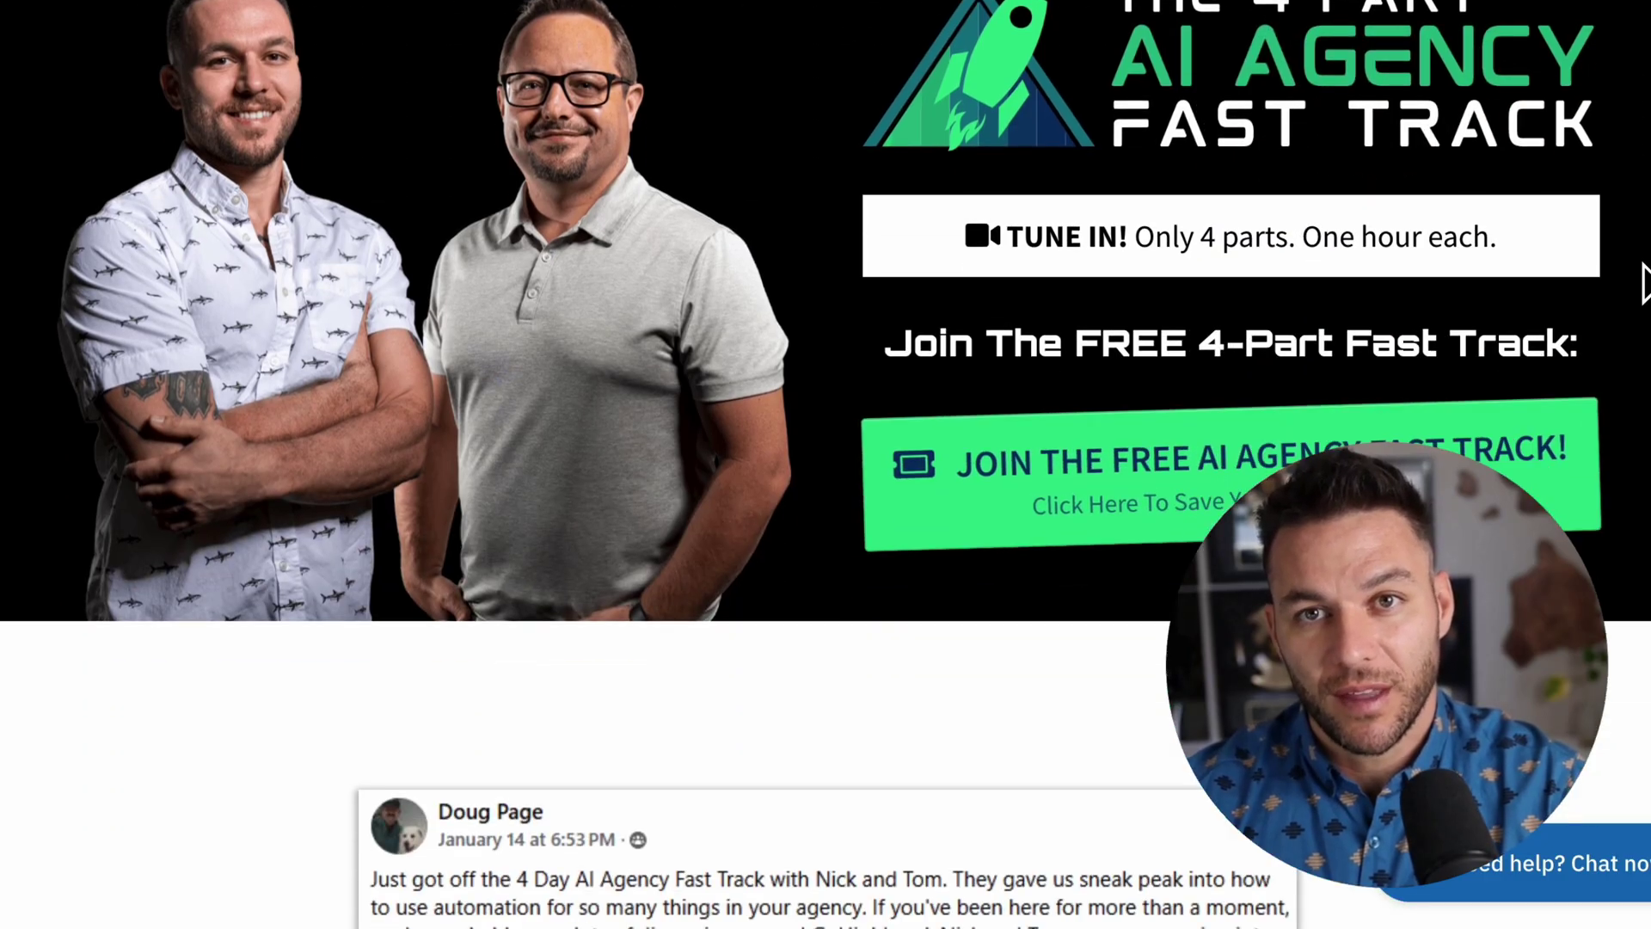
pyautogui.scroll(-10, 1644, 282)
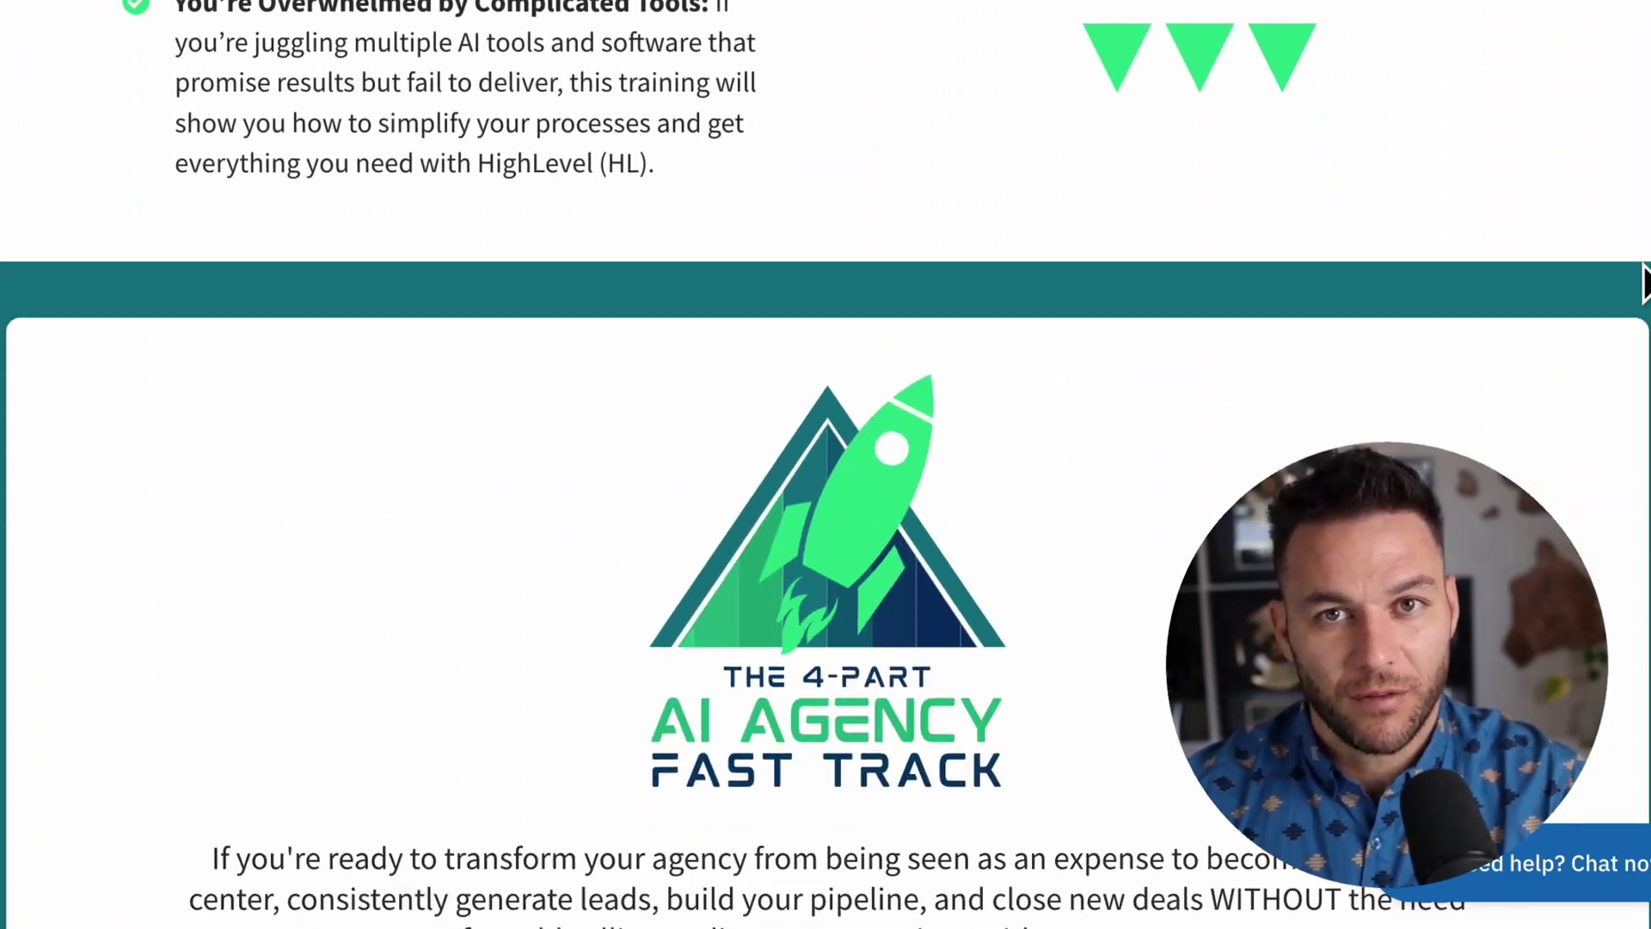
pyautogui.scroll(-15, 1644, 282)
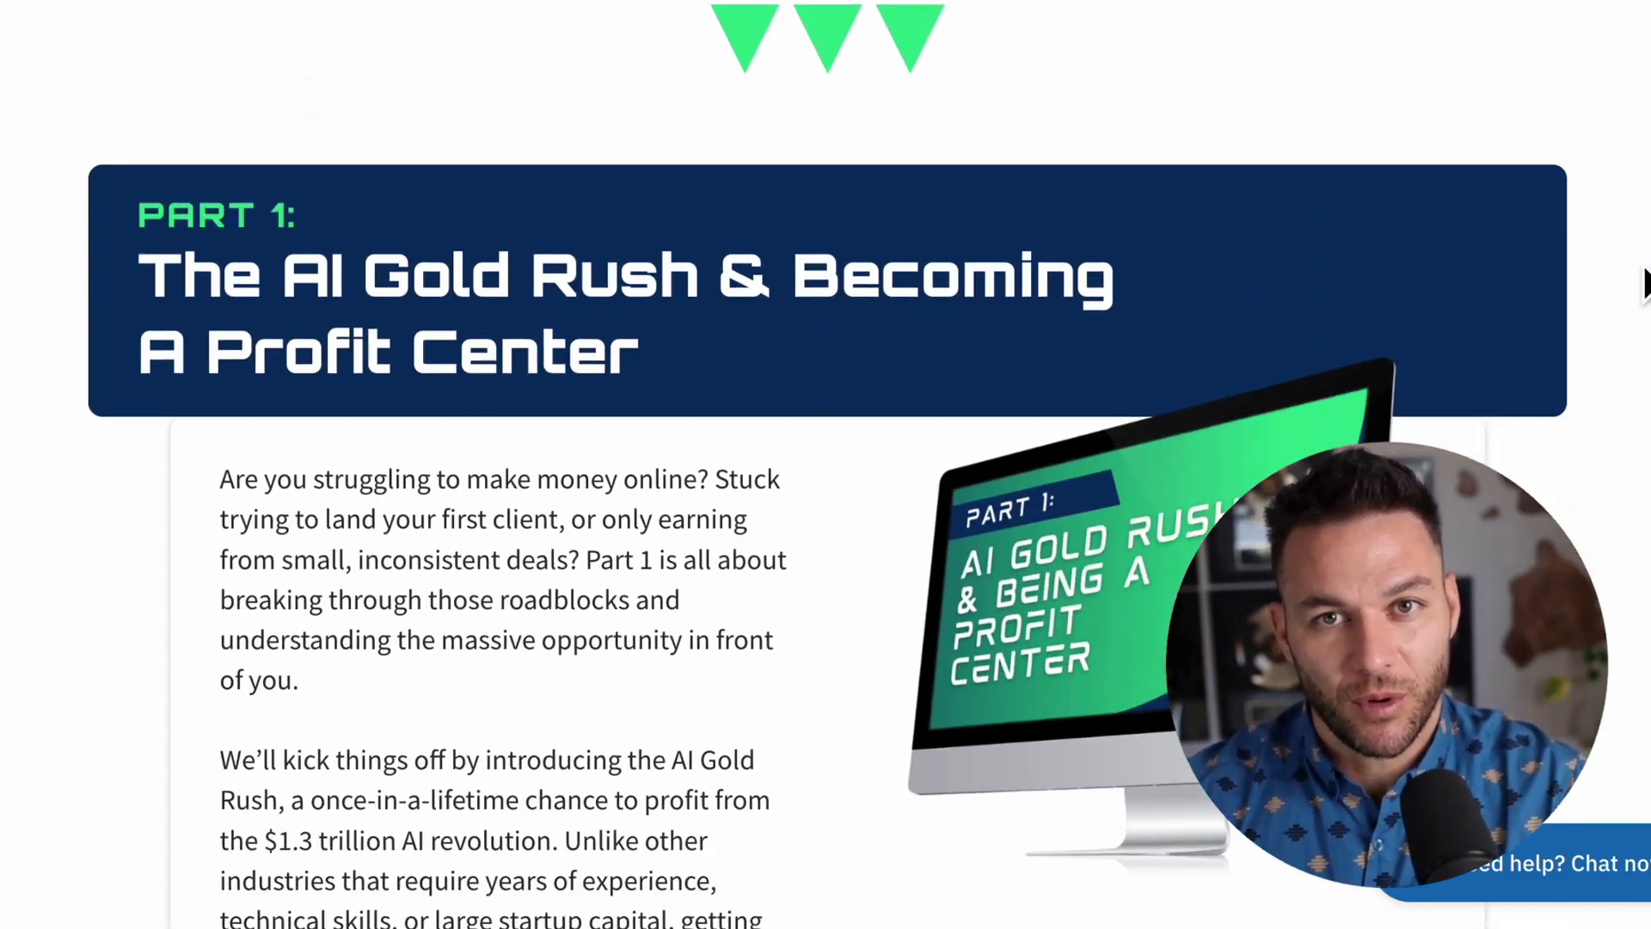
pyautogui.scroll(-10, 1644, 282)
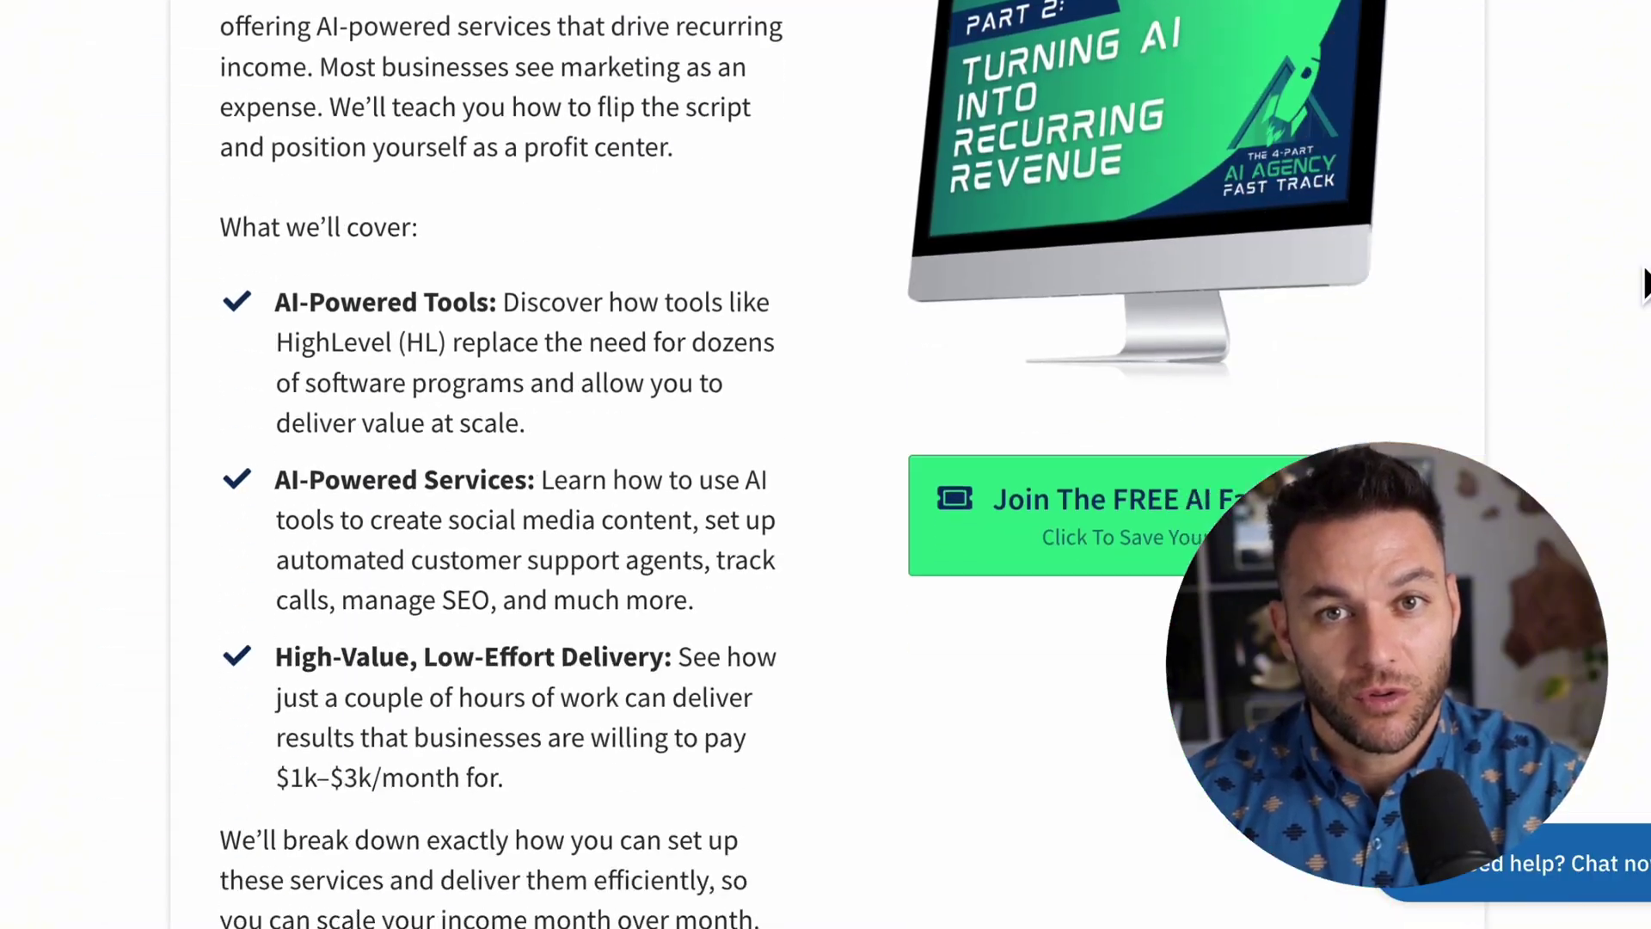
pyautogui.scroll(-18, 1645, 282)
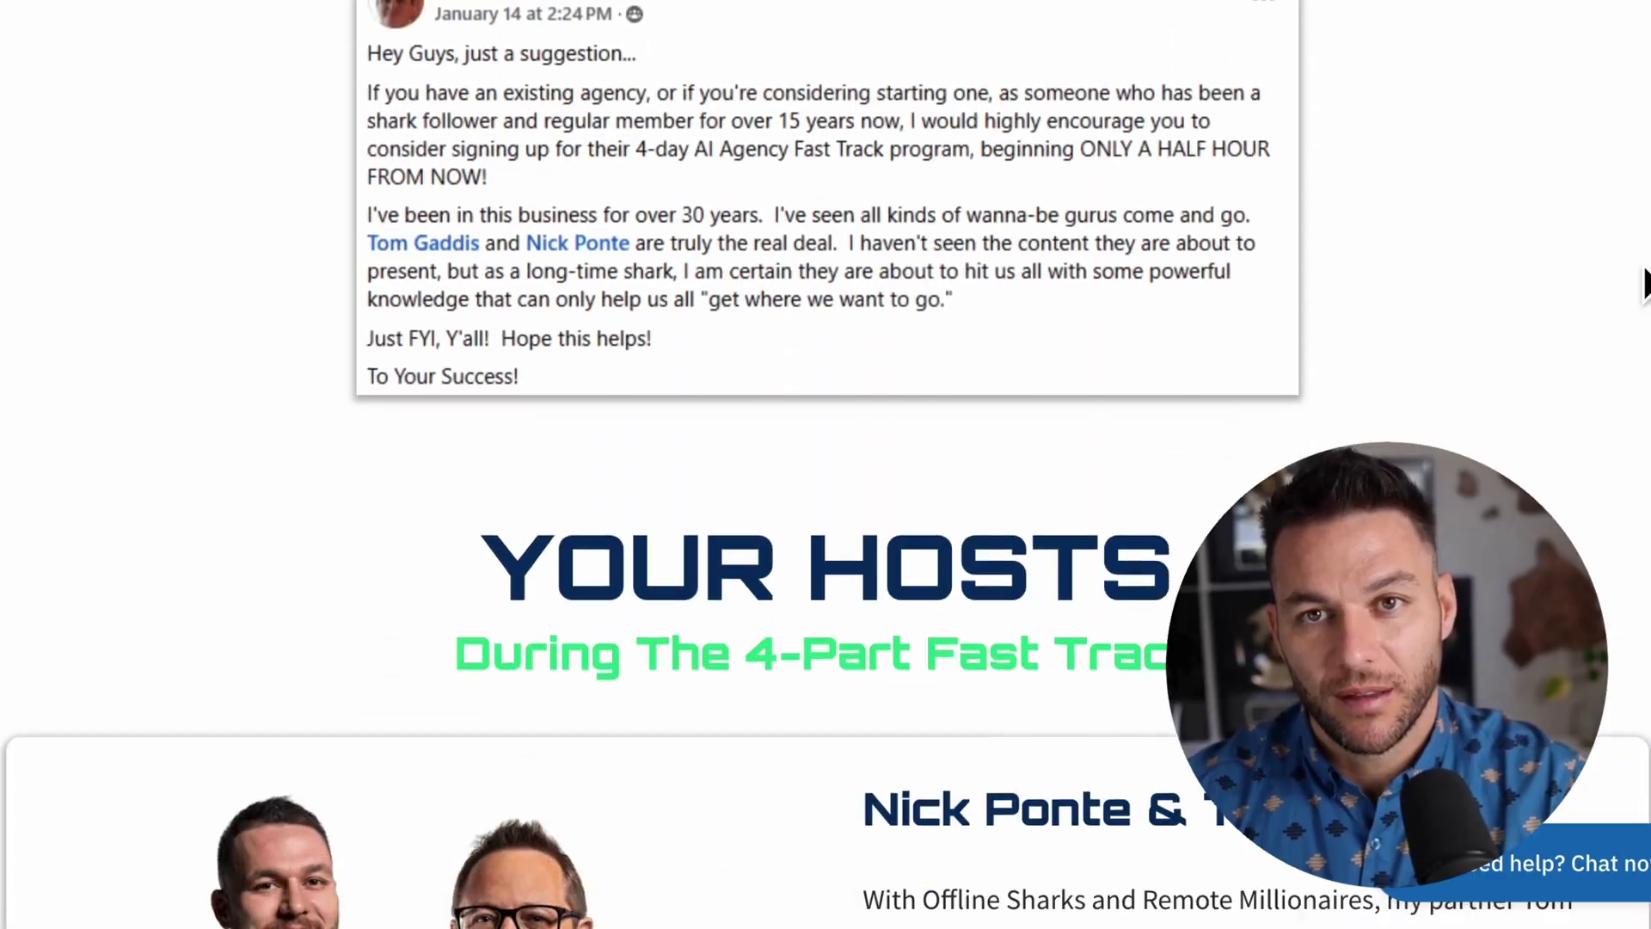
pyautogui.scroll(-10, 1644, 282)
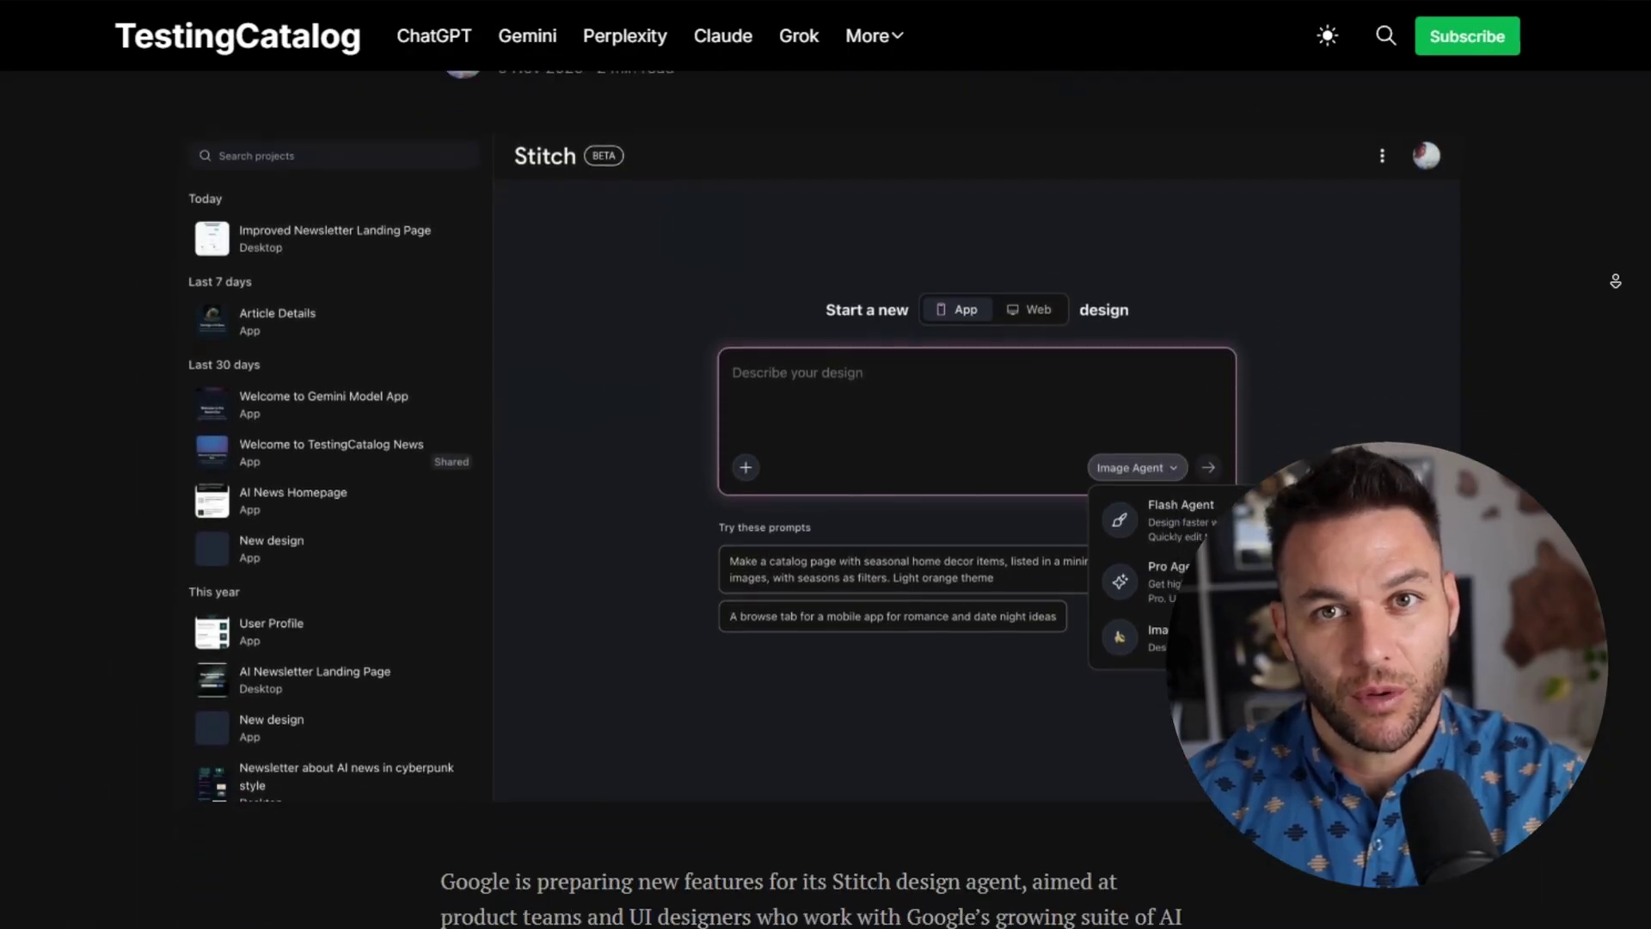
pyautogui.scroll(-2, 1616, 281)
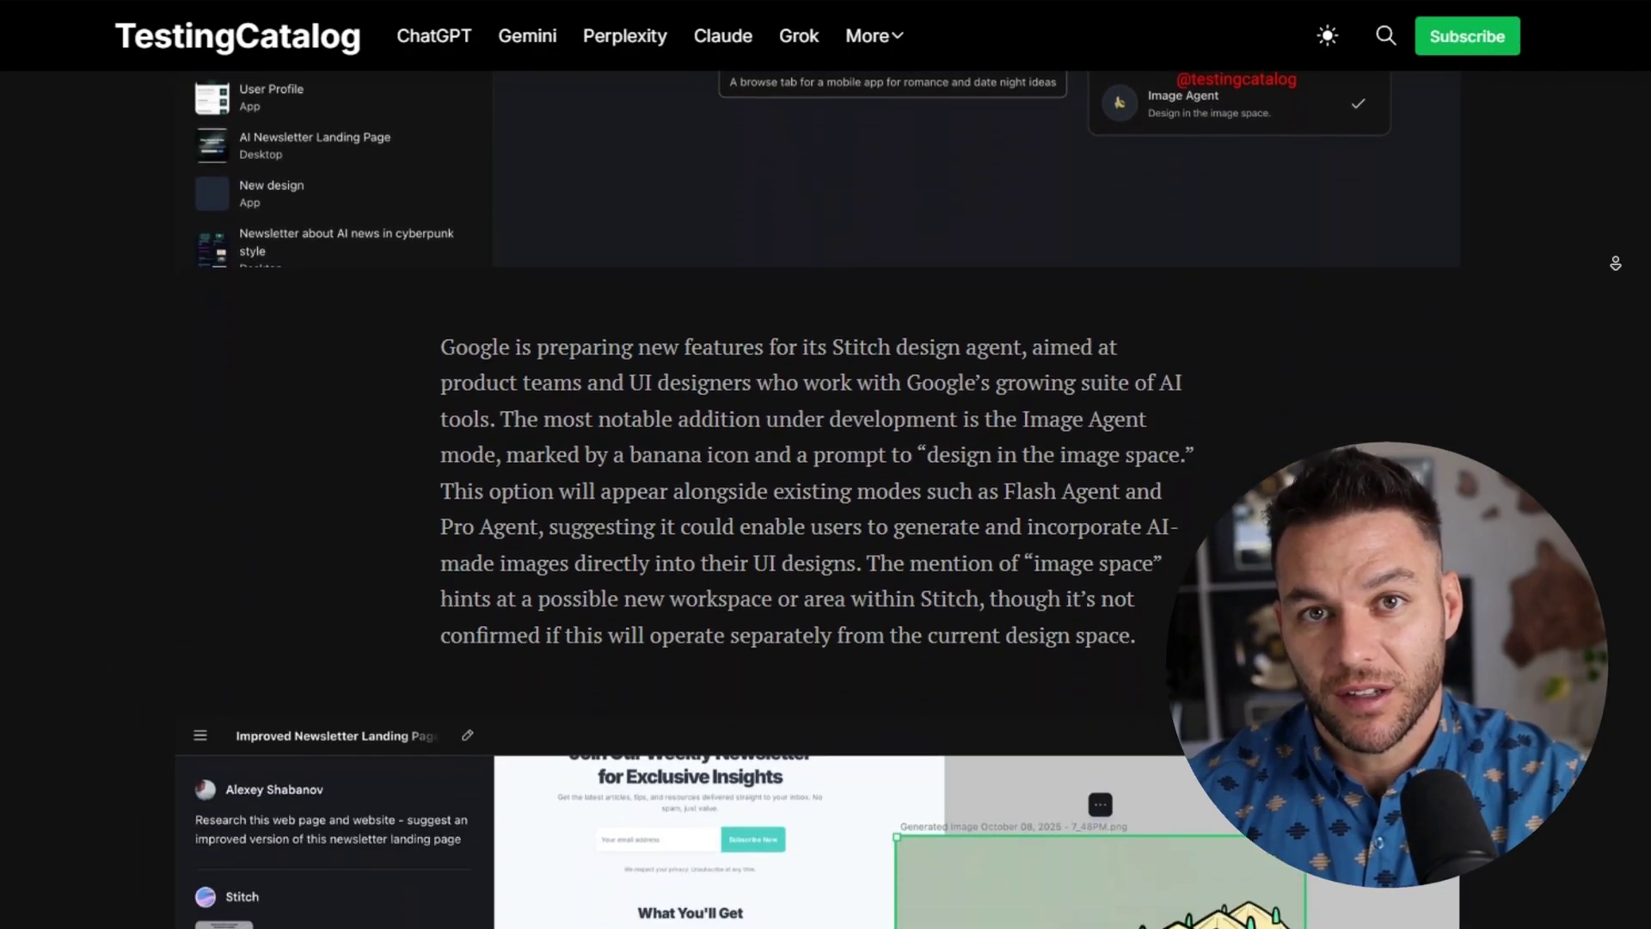
pyautogui.scroll(-6, 1616, 267)
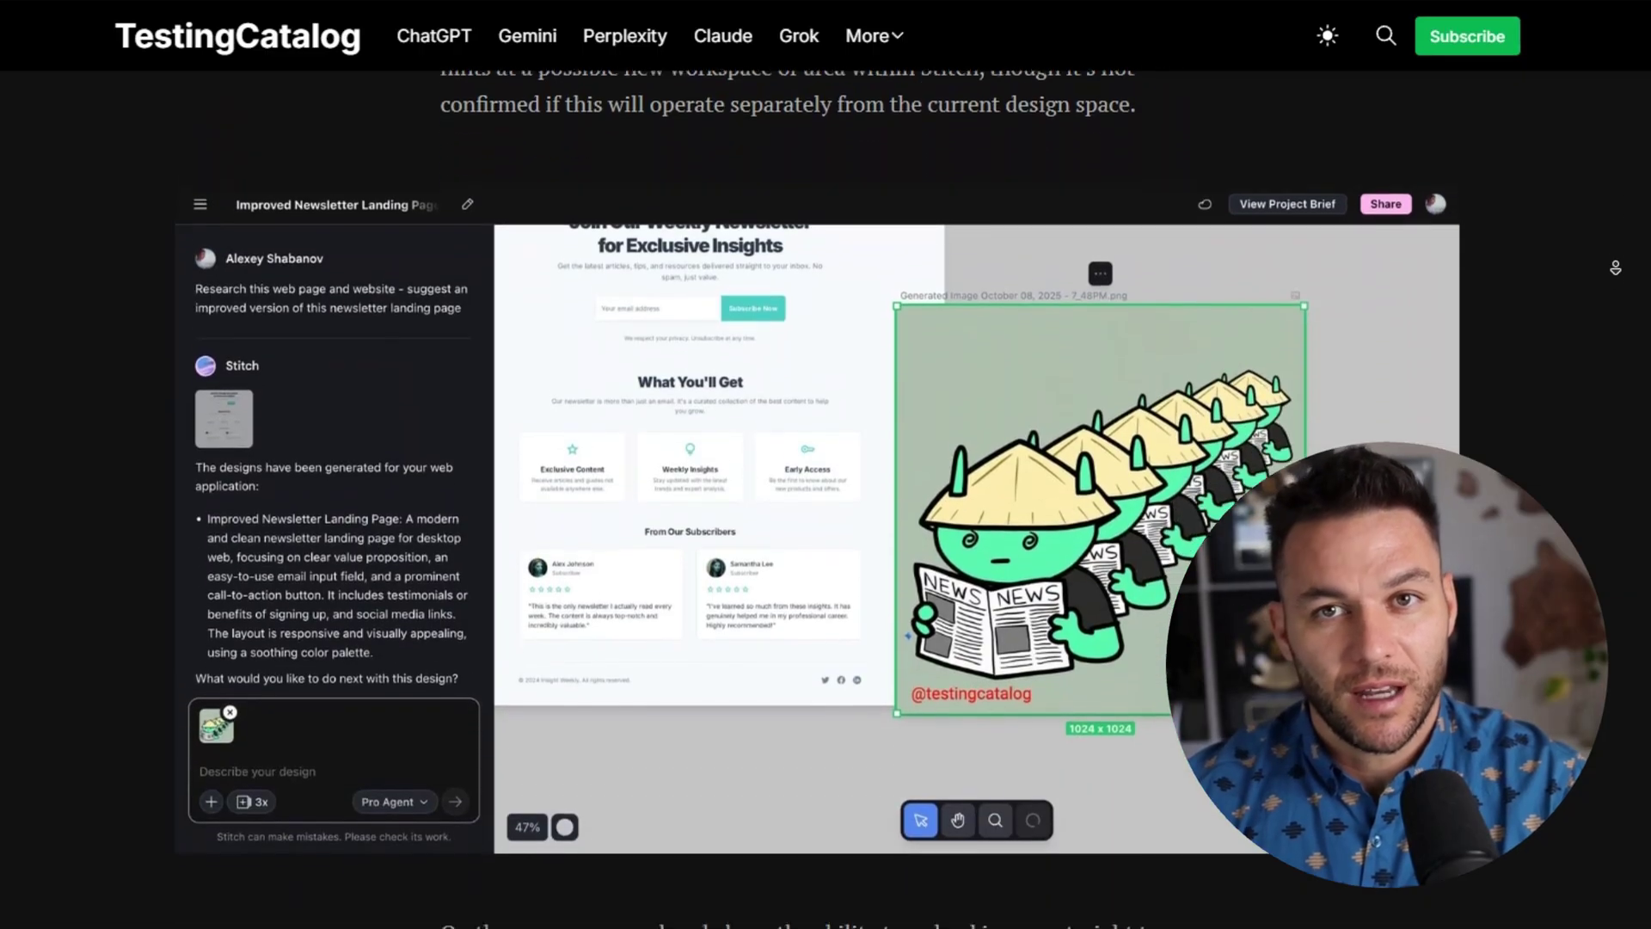
pyautogui.scroll(-6, 1616, 268)
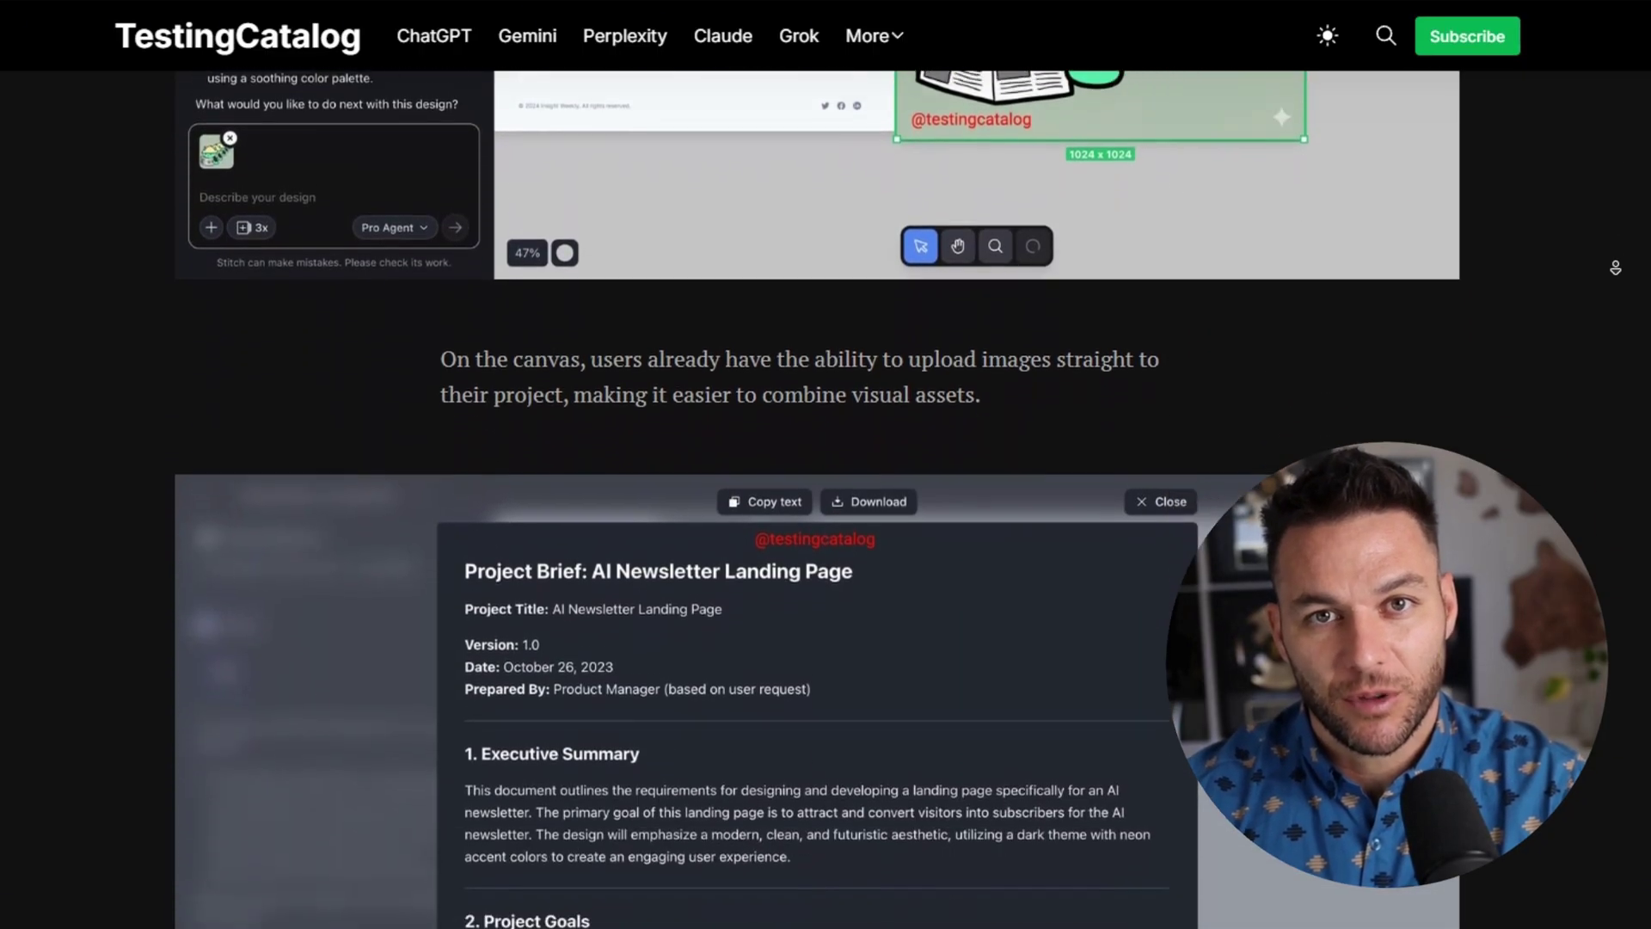
pyautogui.scroll(-6, 1616, 267)
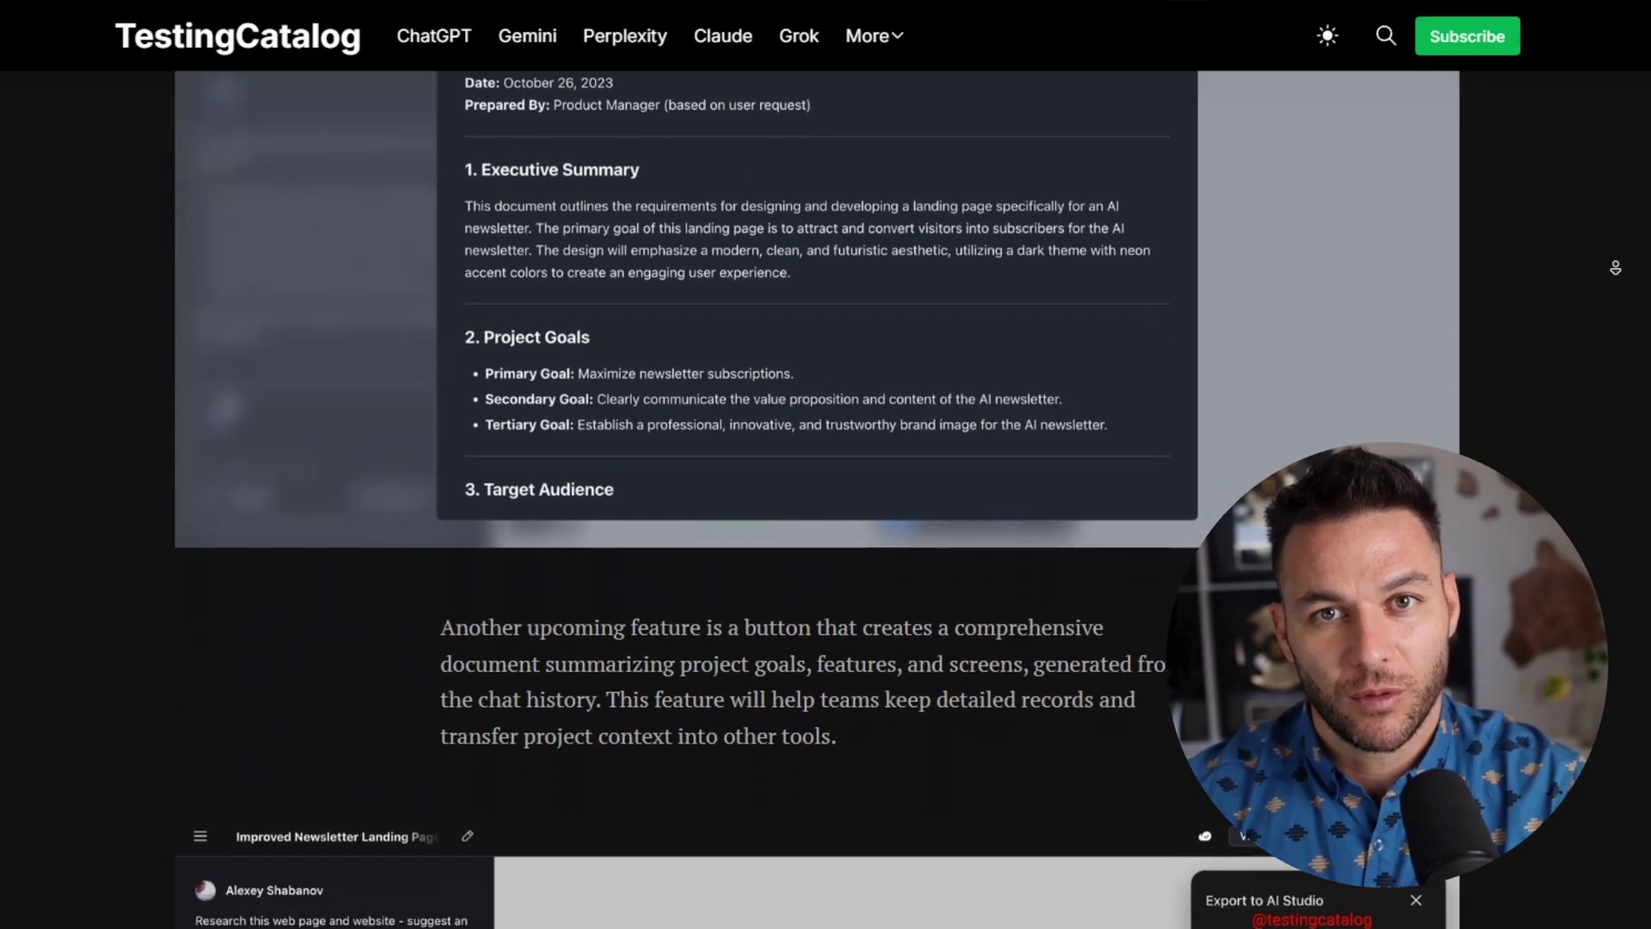
pyautogui.scroll(-4, 1616, 268)
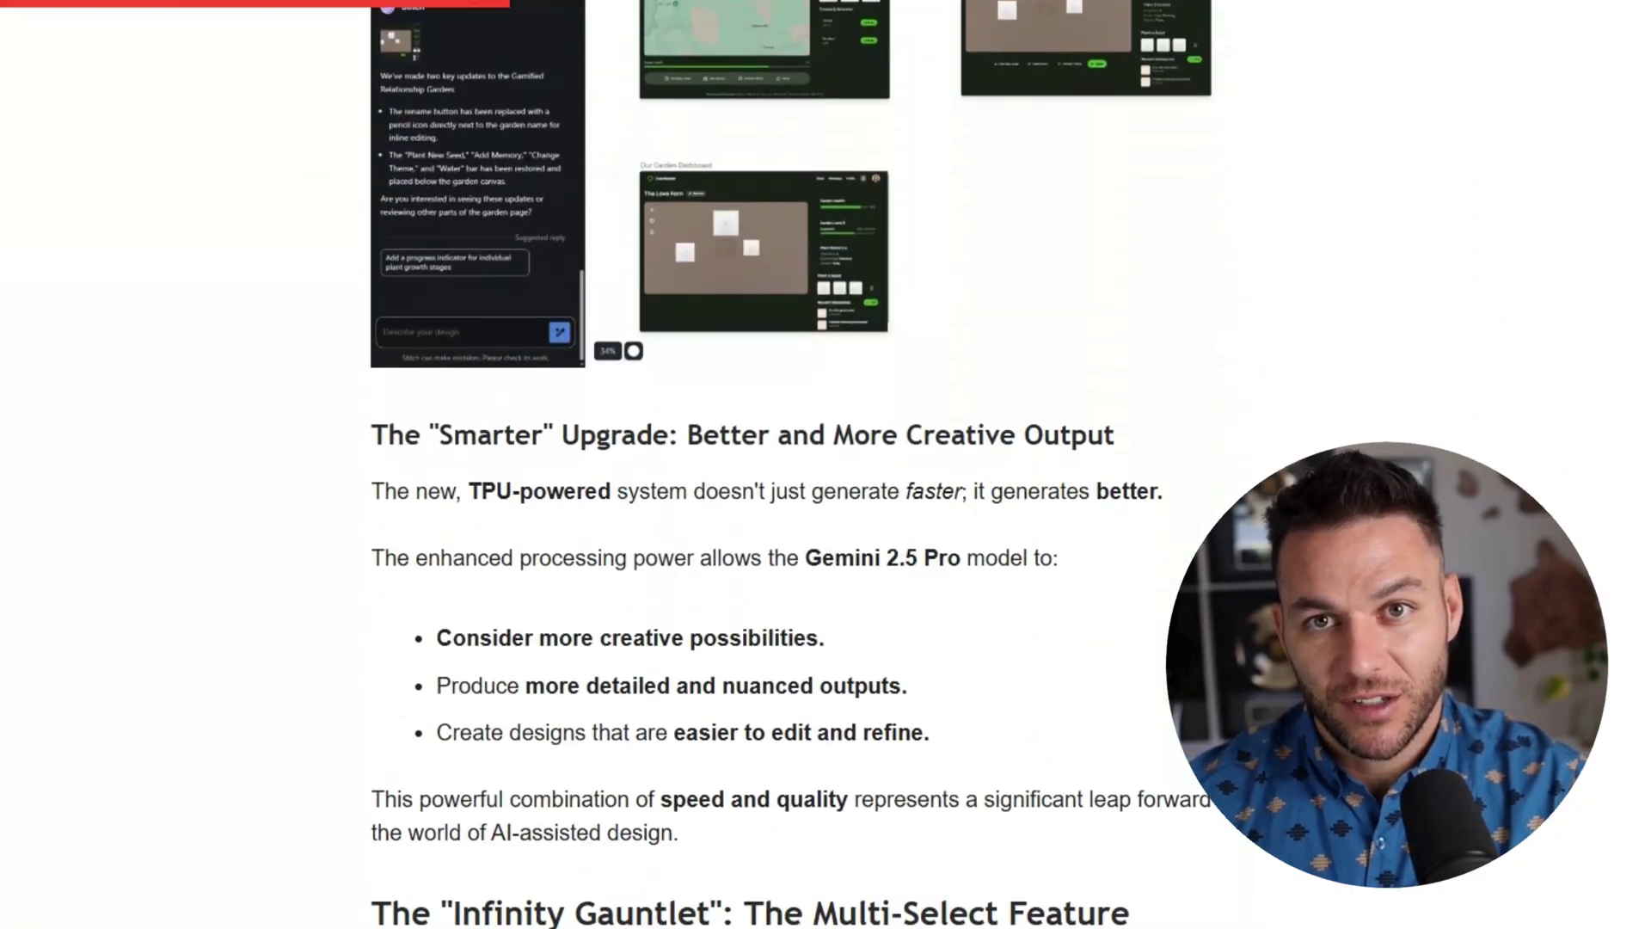
# - Close the 'Enjoying this post?' popup and read down the Stitch 2.0 article
pyautogui.scroll(-2, 817, 465)
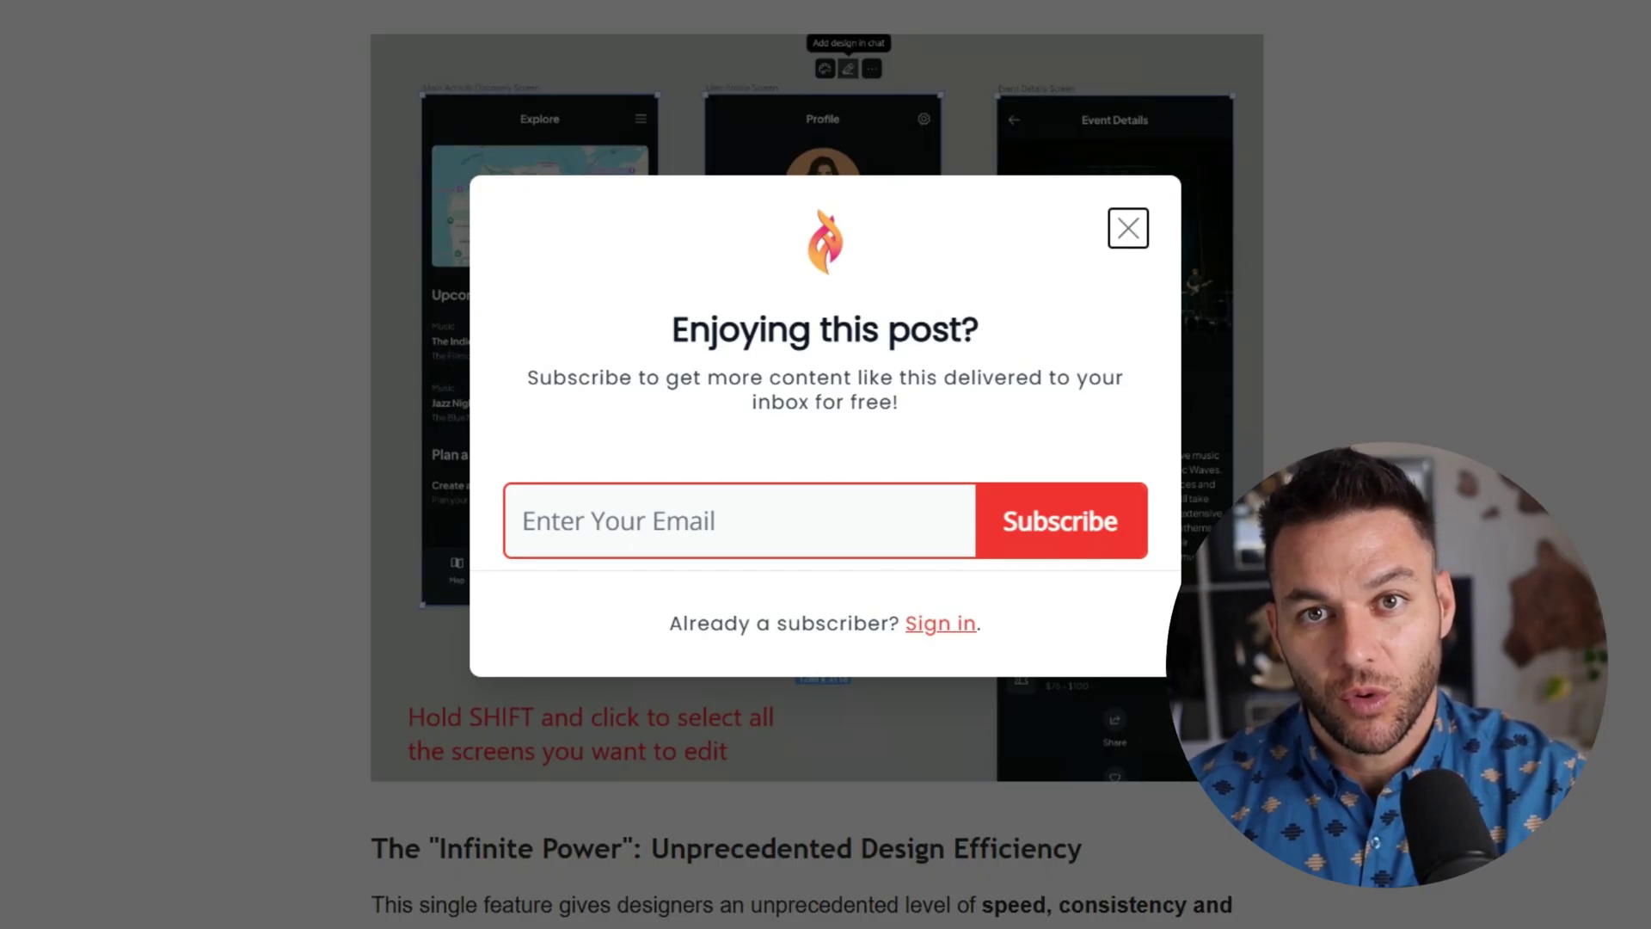
pyautogui.click(1127, 228)
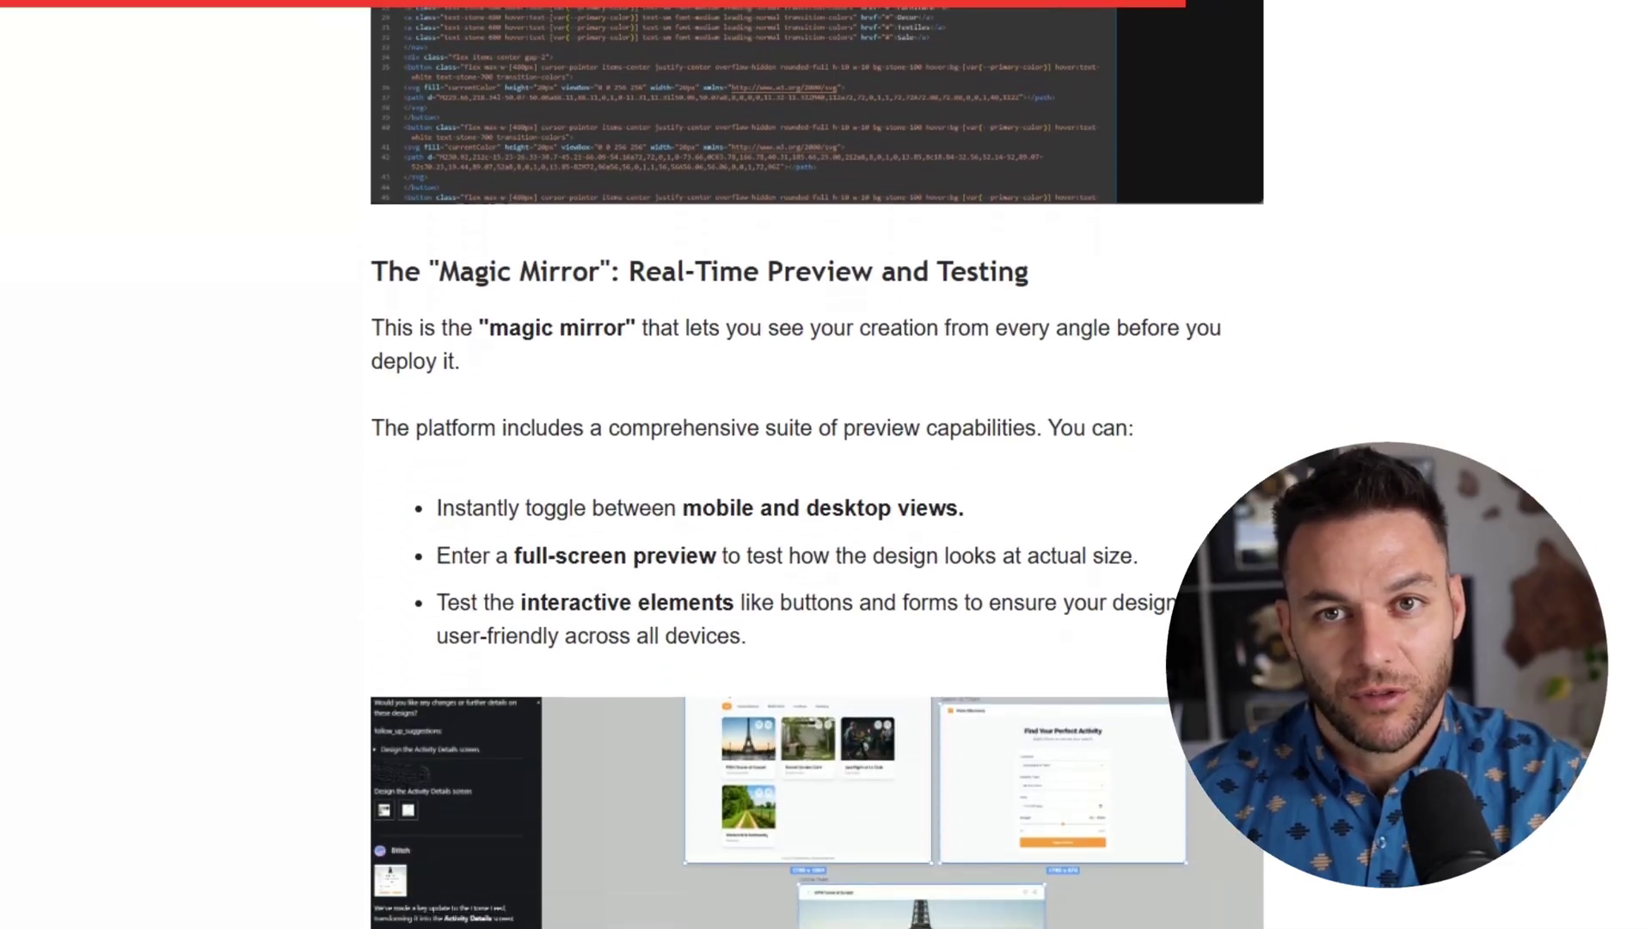
pyautogui.scroll(-15, 817, 464)
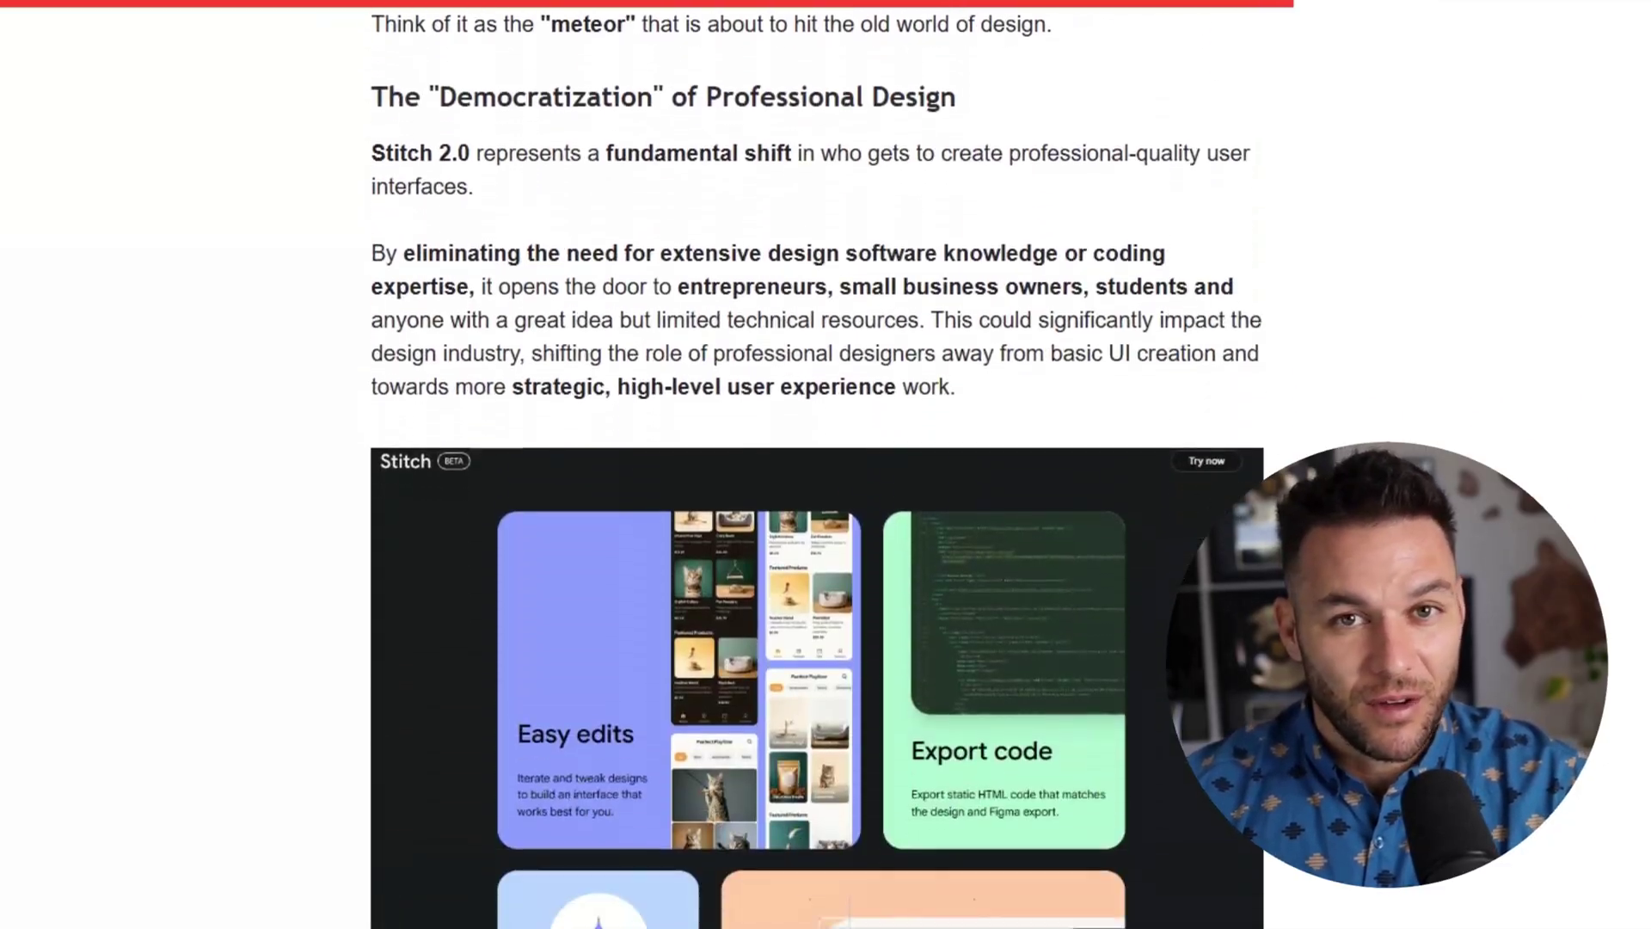
pyautogui.scroll(-15, 817, 464)
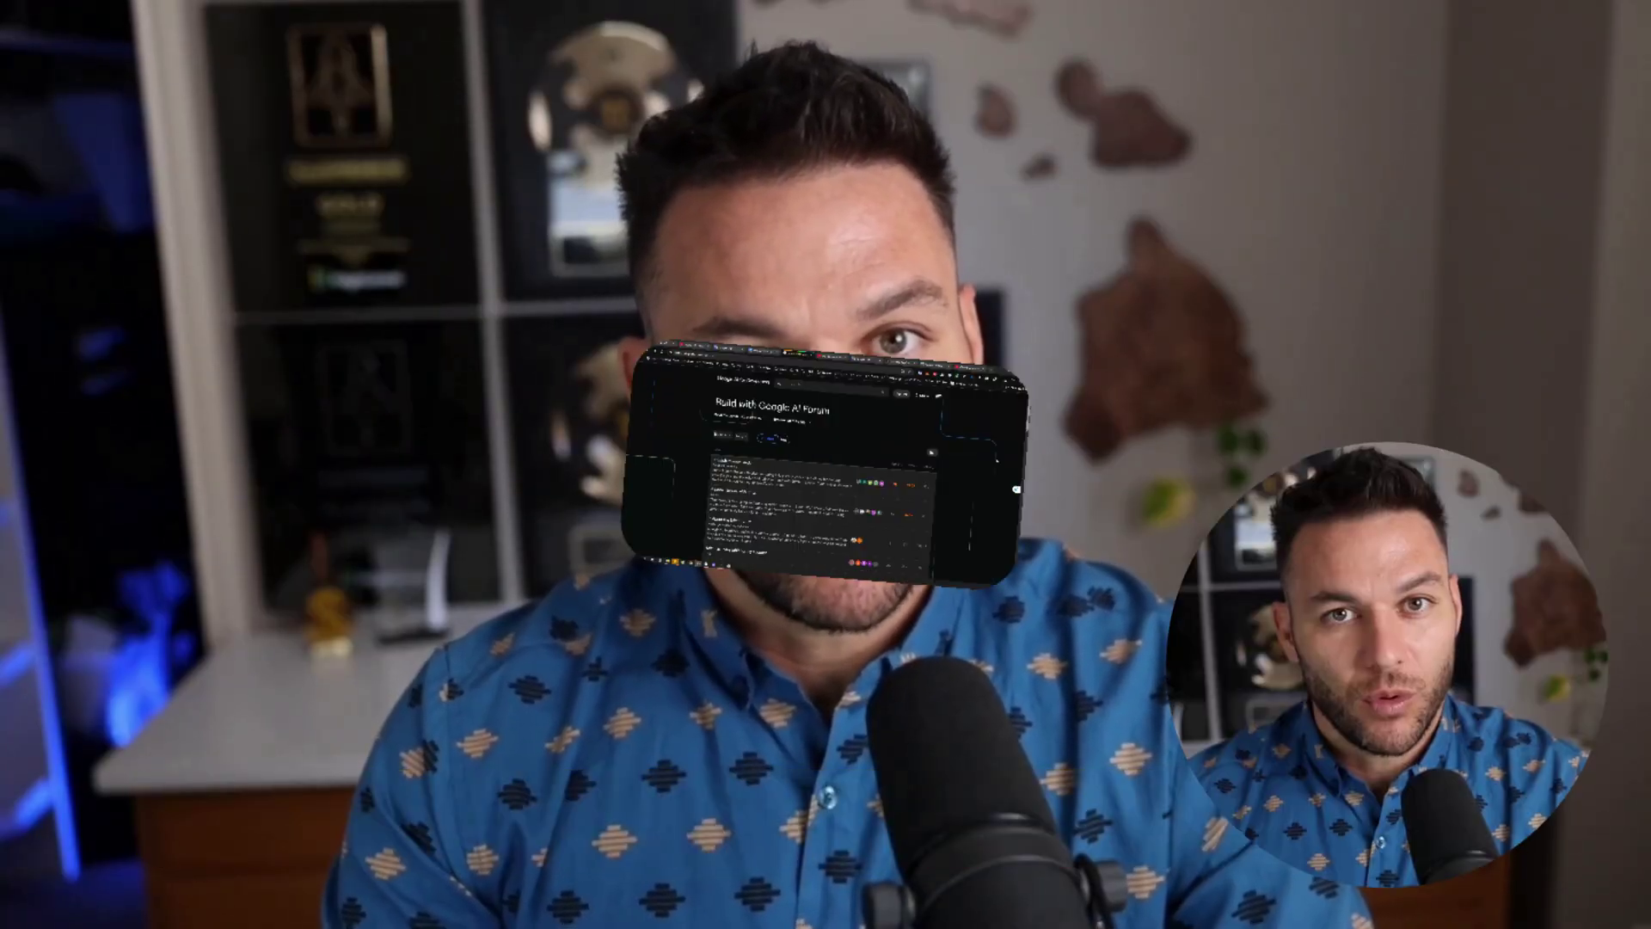
# - Browse the Stitch forum topics and the Known Issues thread's replies about image-loading workarounds
pyautogui.scroll(-2, 817, 550)
pyautogui.scroll(2, 817, 550)
pyautogui.scroll(-9, 817, 551)
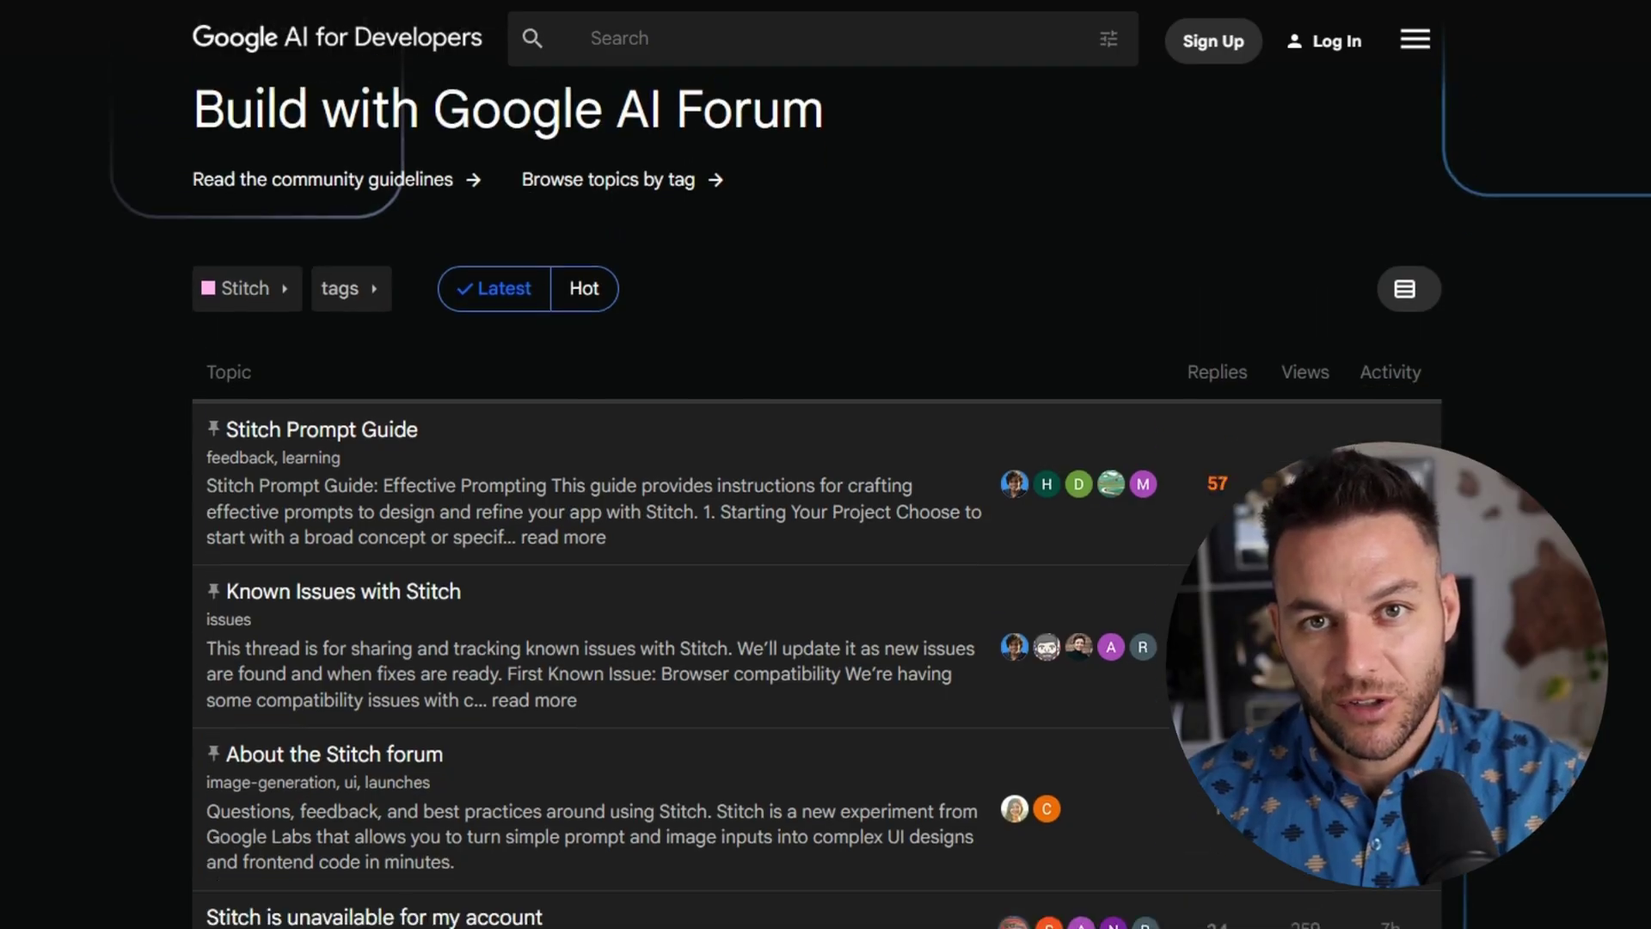
pyautogui.scroll(-10, 817, 550)
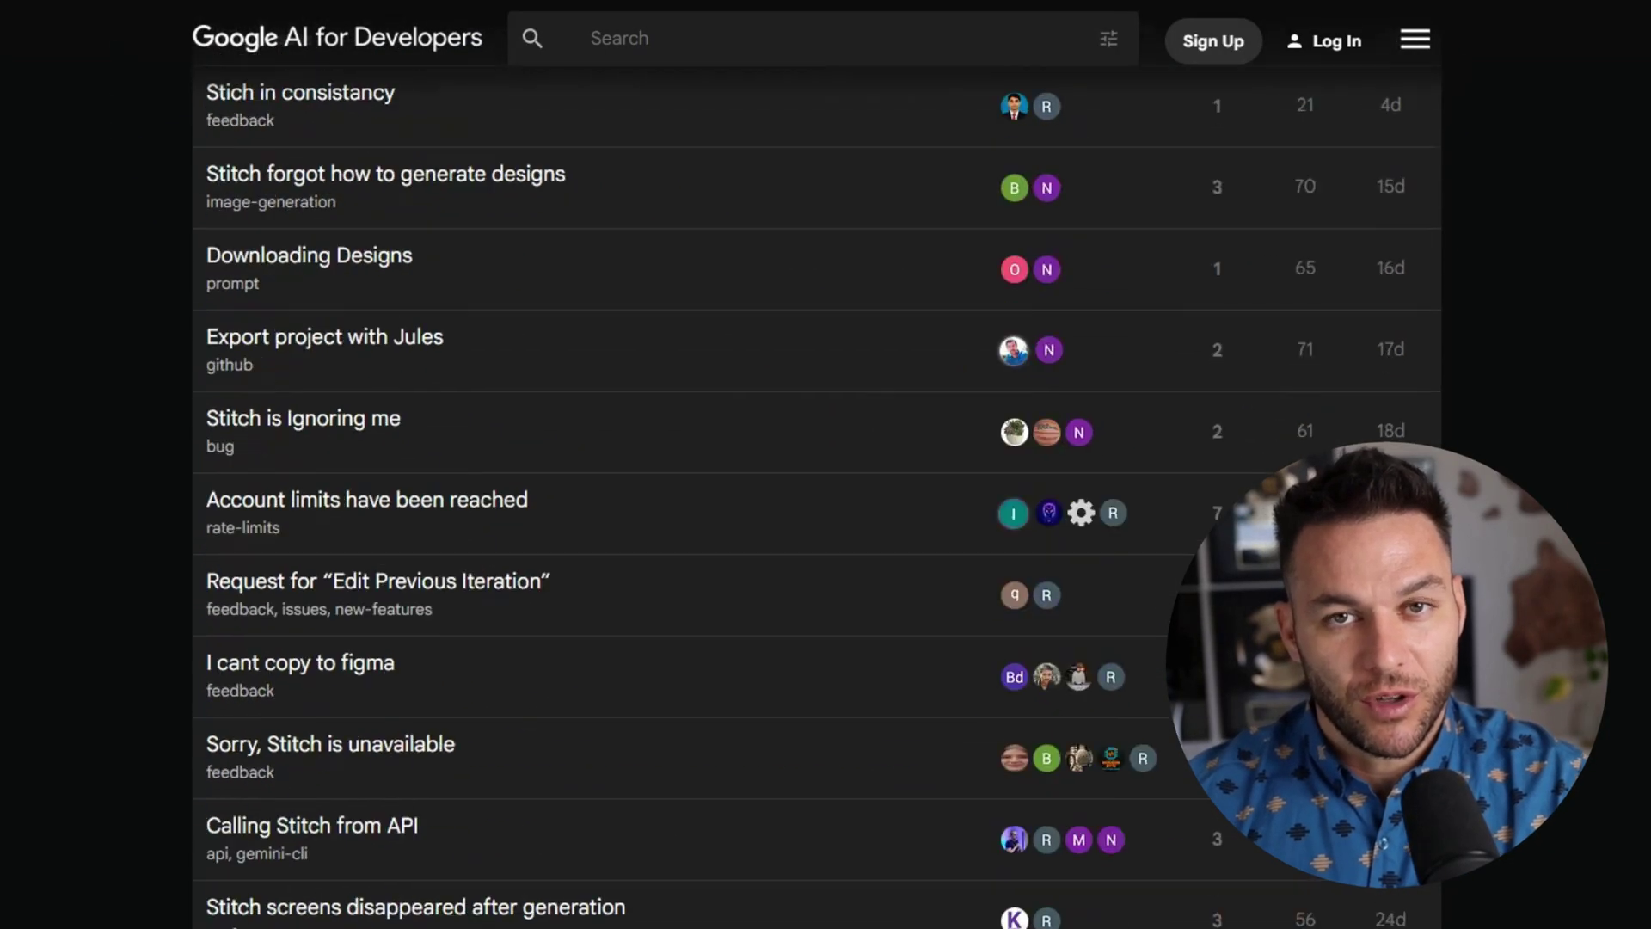
pyautogui.scroll(-17, 817, 551)
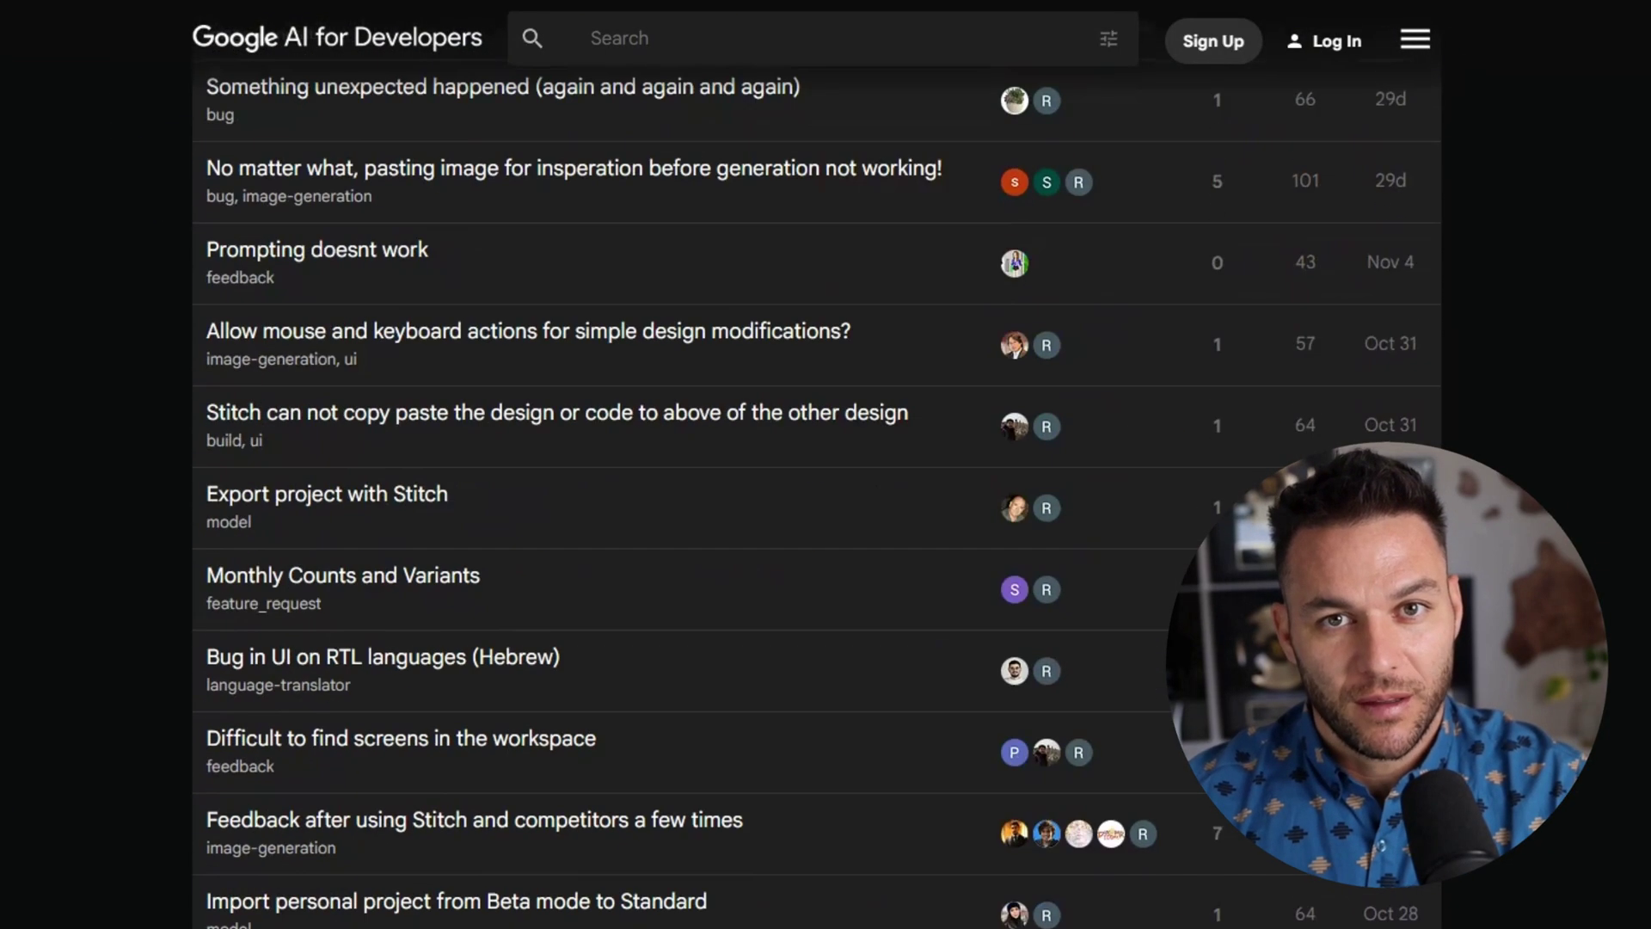
pyautogui.scroll(-5, 817, 551)
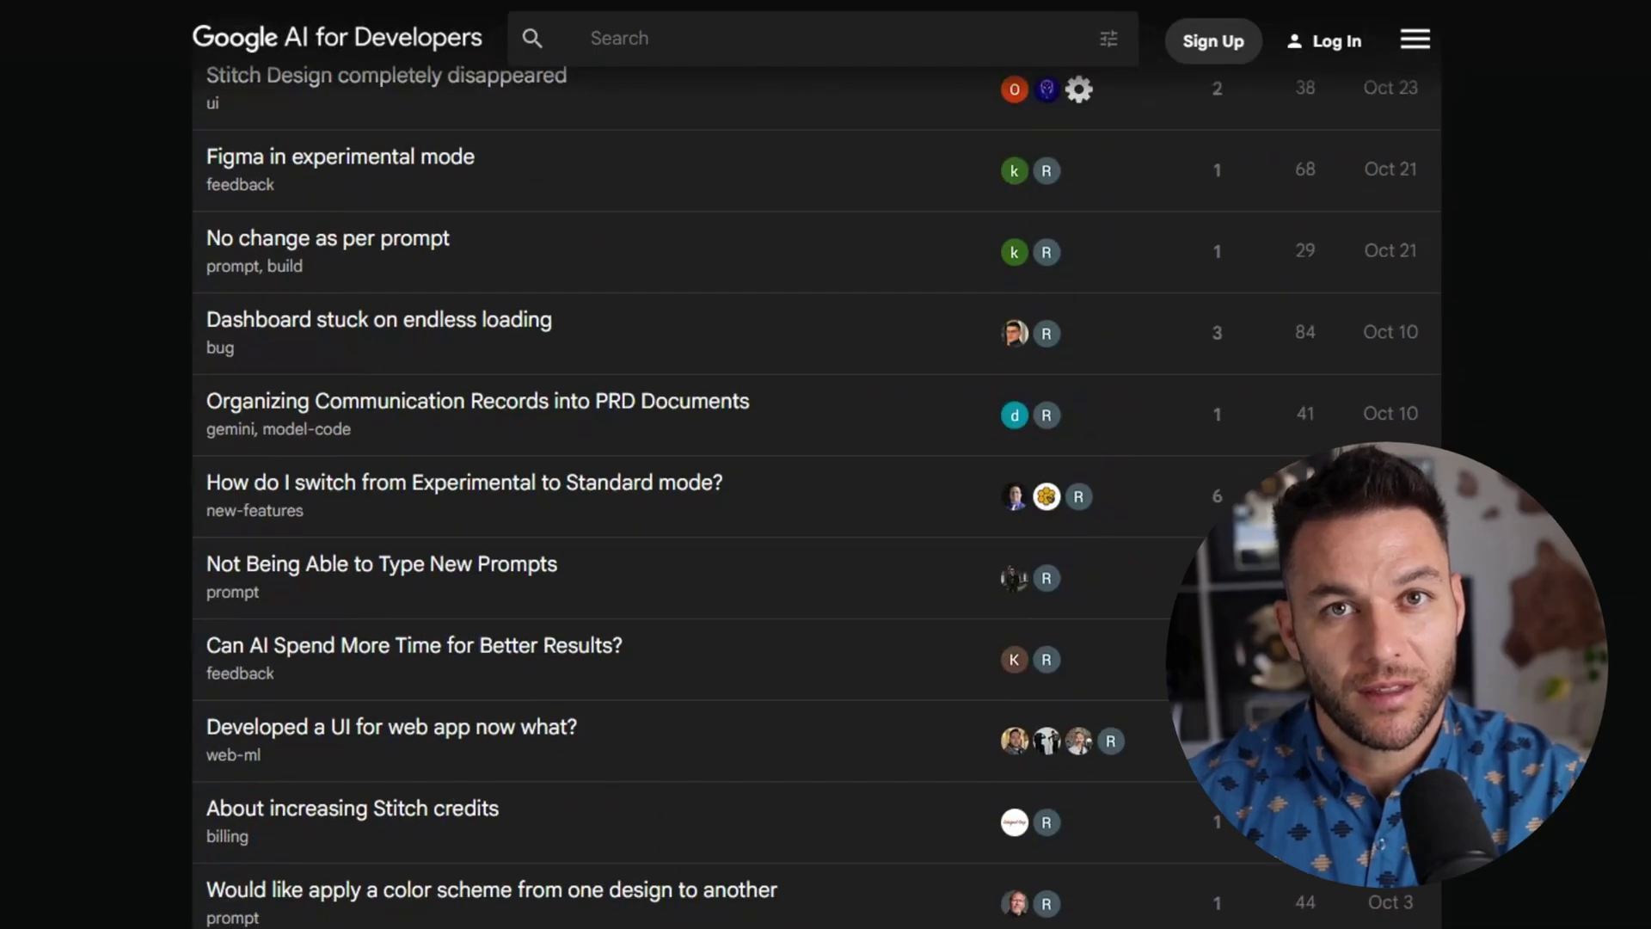
pyautogui.scroll(-8, 817, 550)
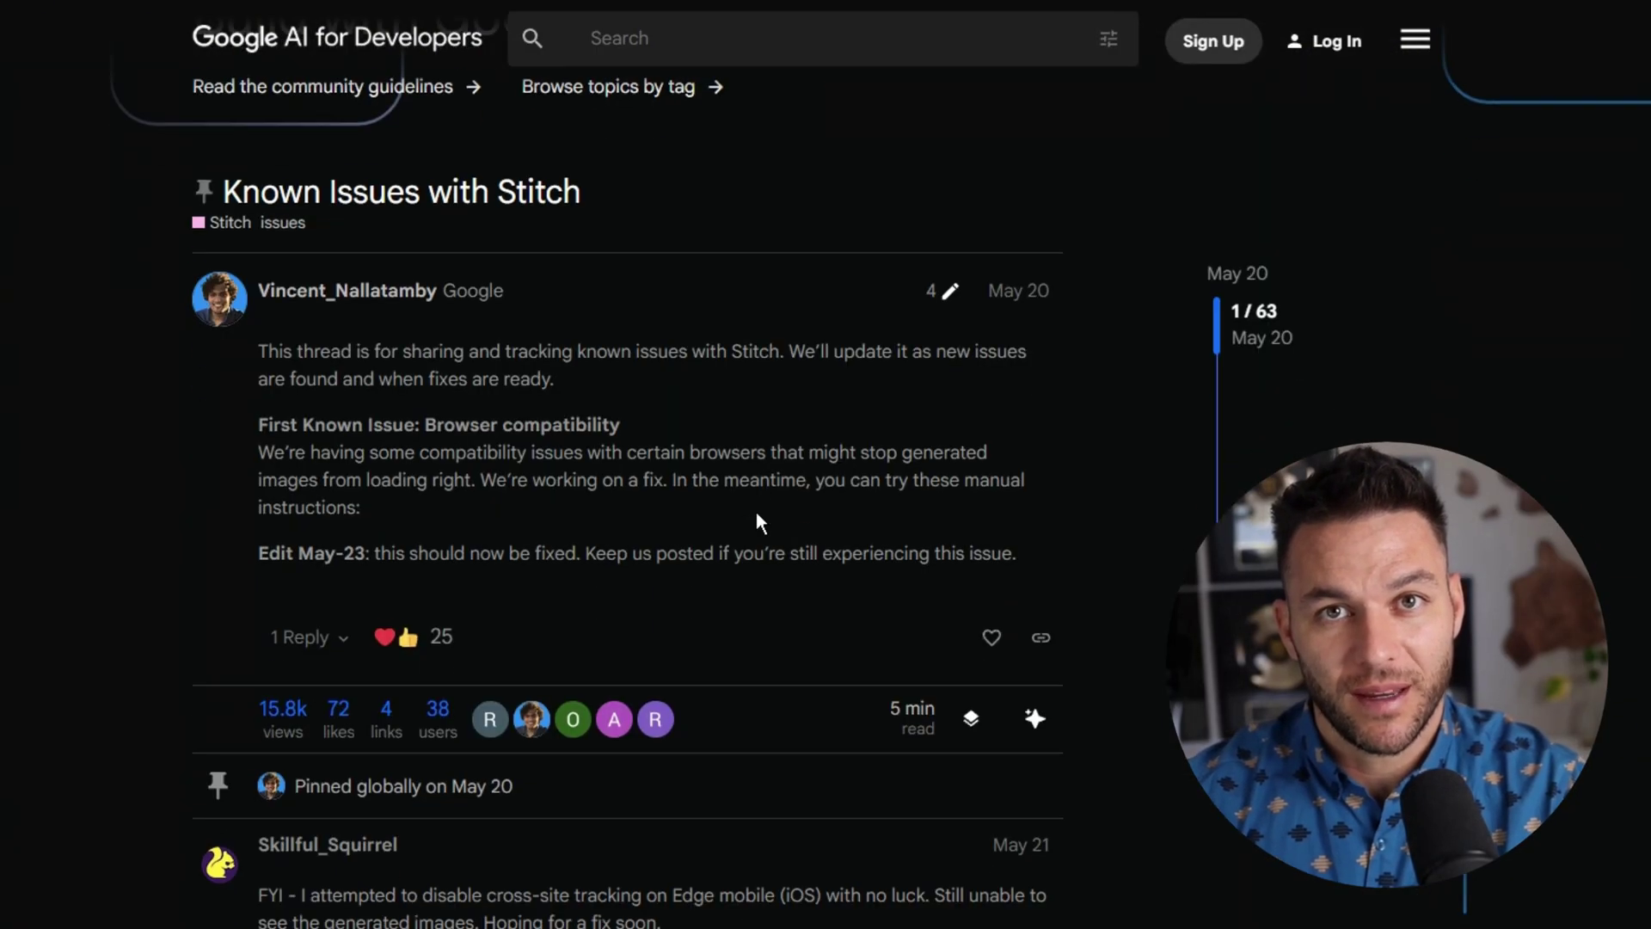
pyautogui.scroll(-3, 756, 513)
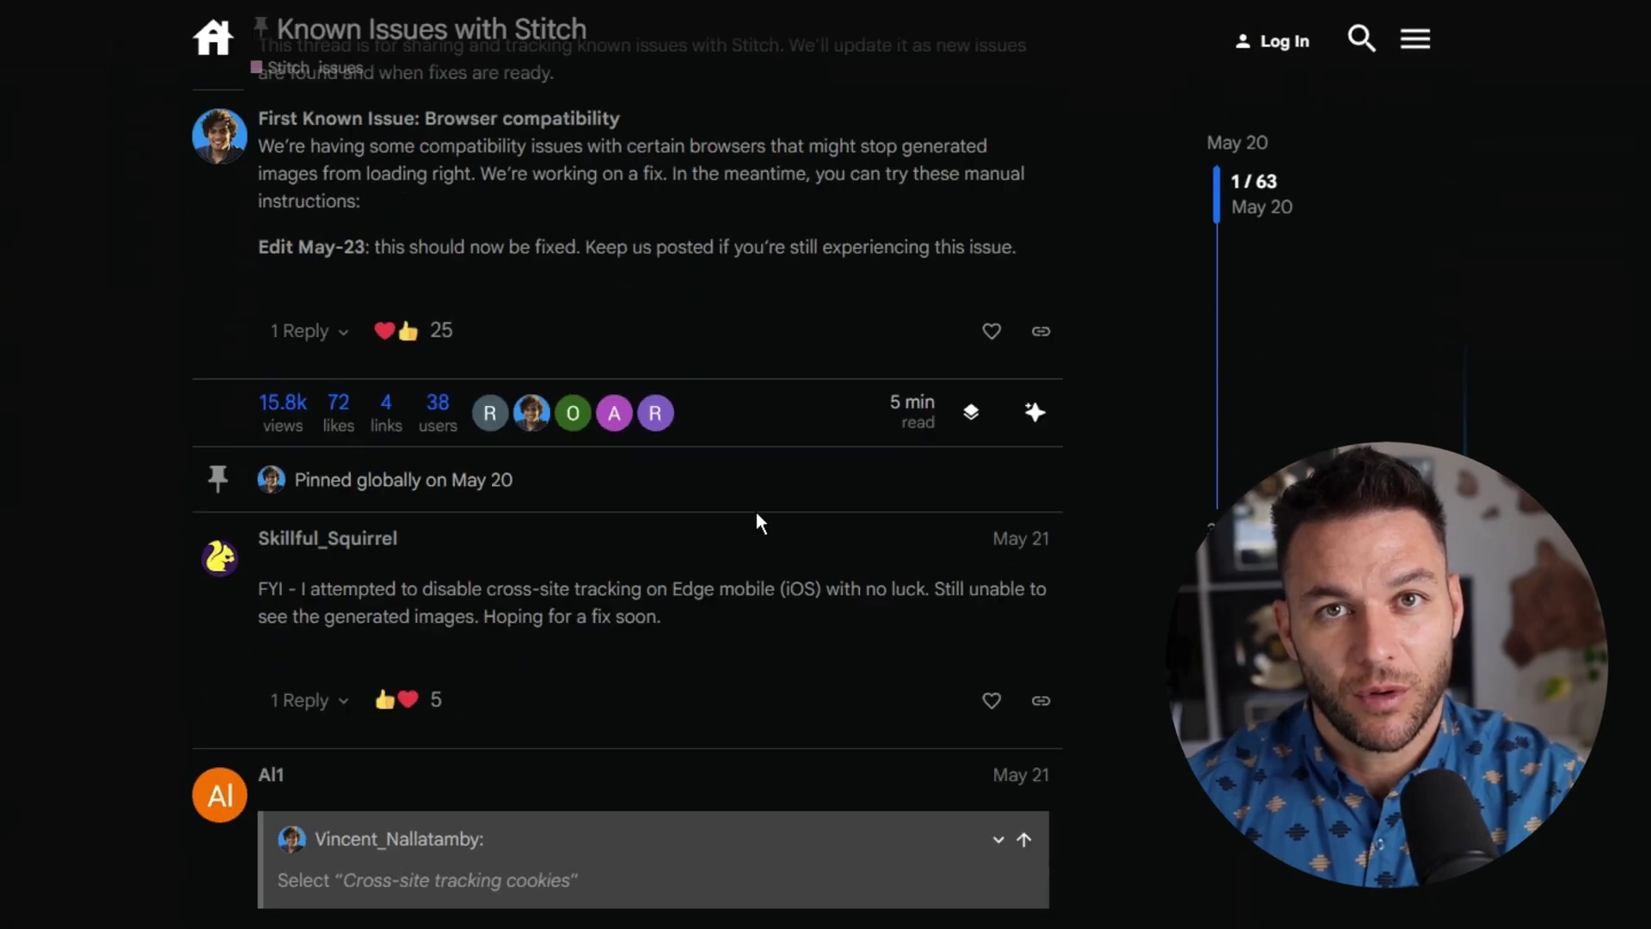
pyautogui.scroll(-7, 758, 516)
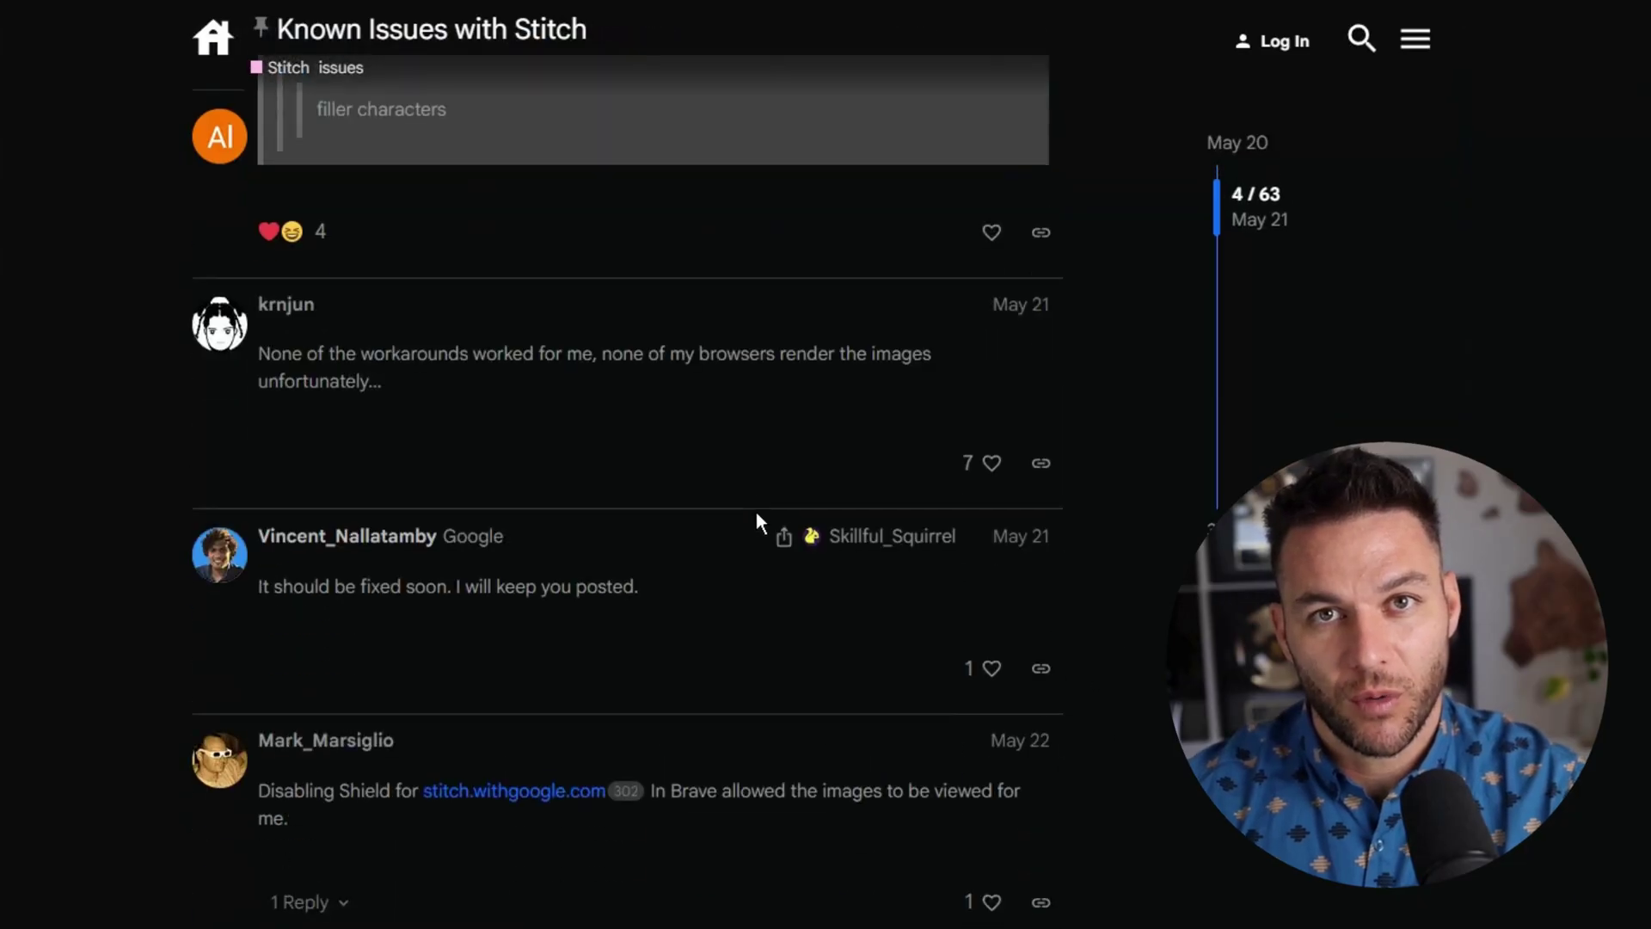
pyautogui.scroll(-5, 761, 516)
pyautogui.scroll(-6, 761, 516)
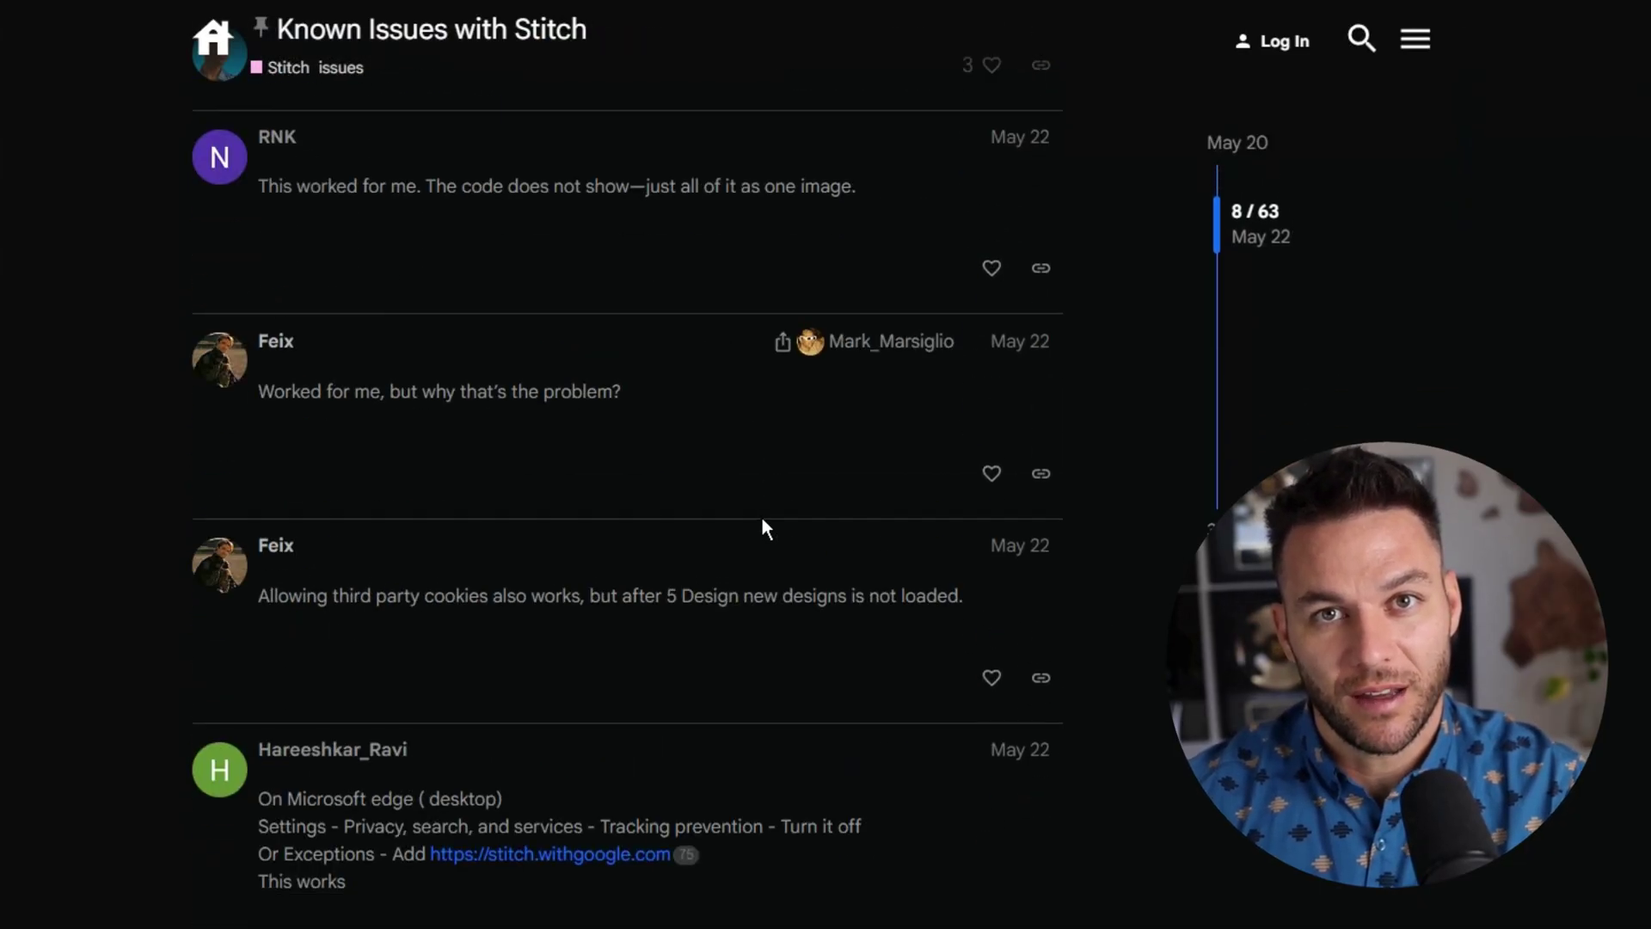
pyautogui.scroll(-3, 763, 522)
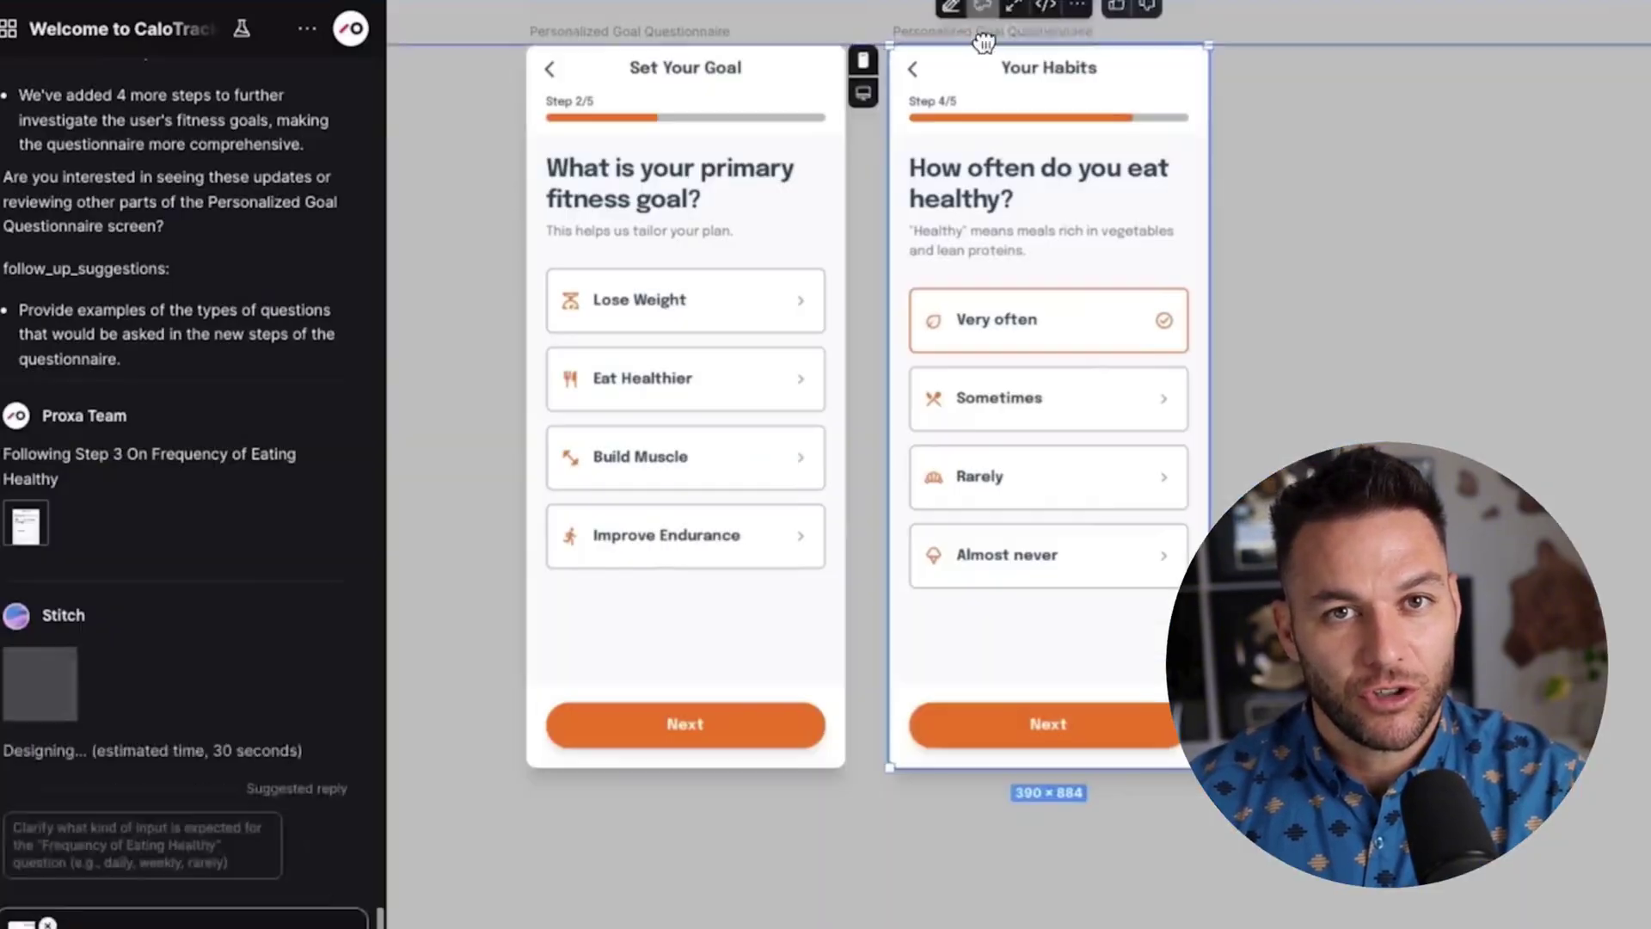
# - Download the questionnaire screen's design from the canvas toolbar's ⋯ menu
pyautogui.click(438, 323)
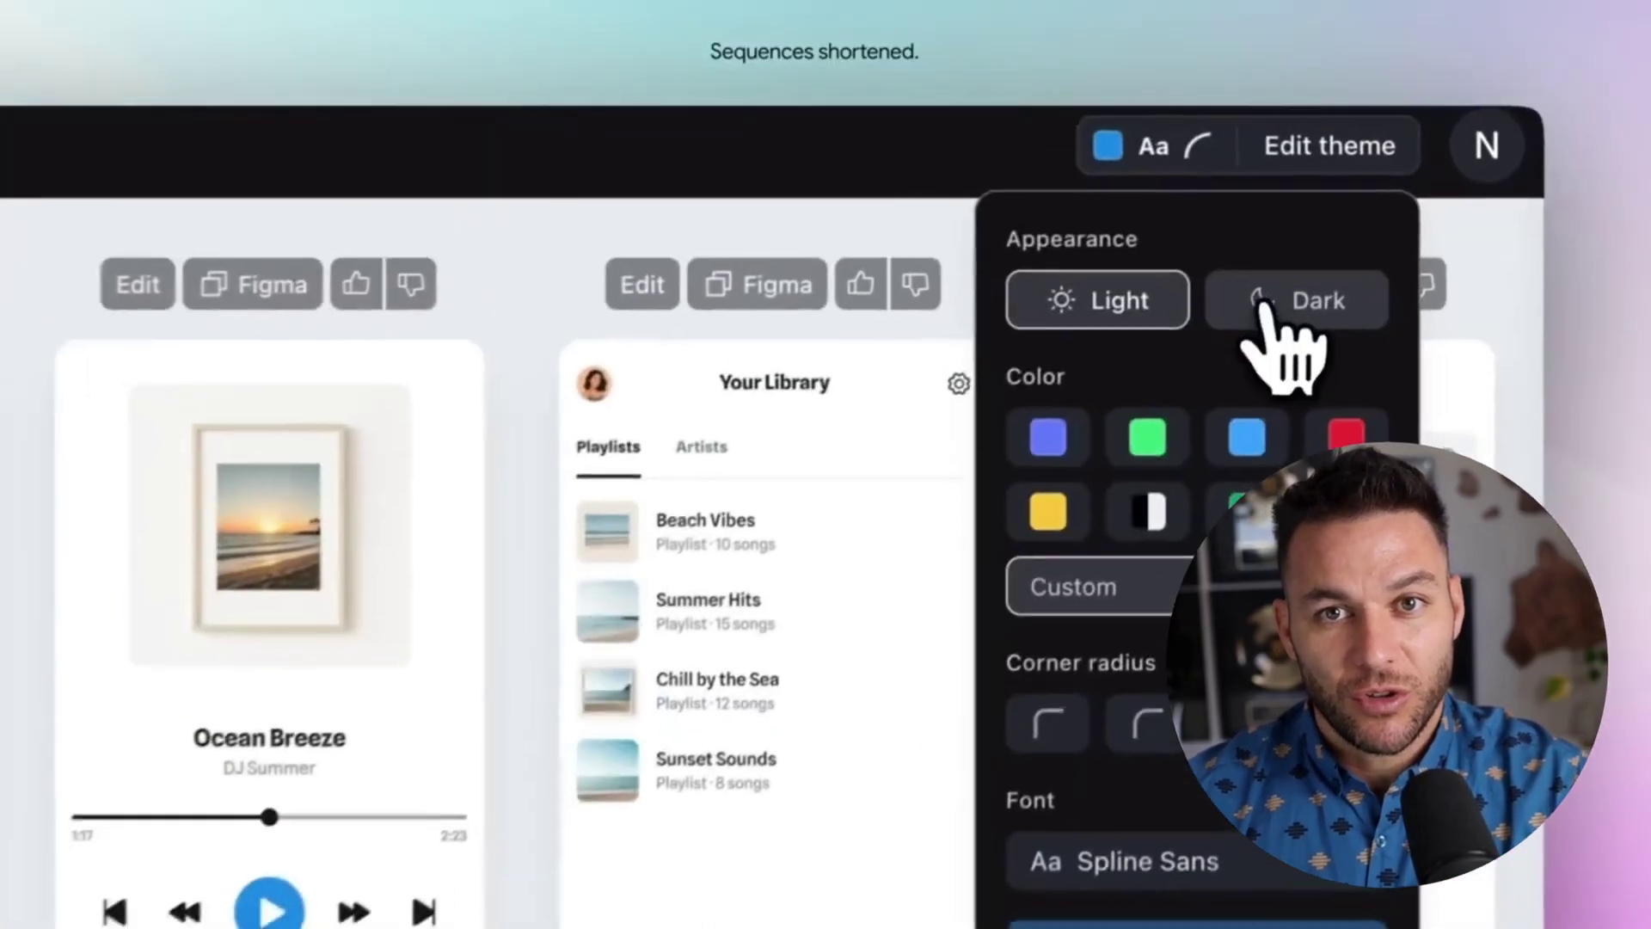
# - Switch the beach music app theme's appearance from Light to Dark
pyautogui.click(1279, 315)
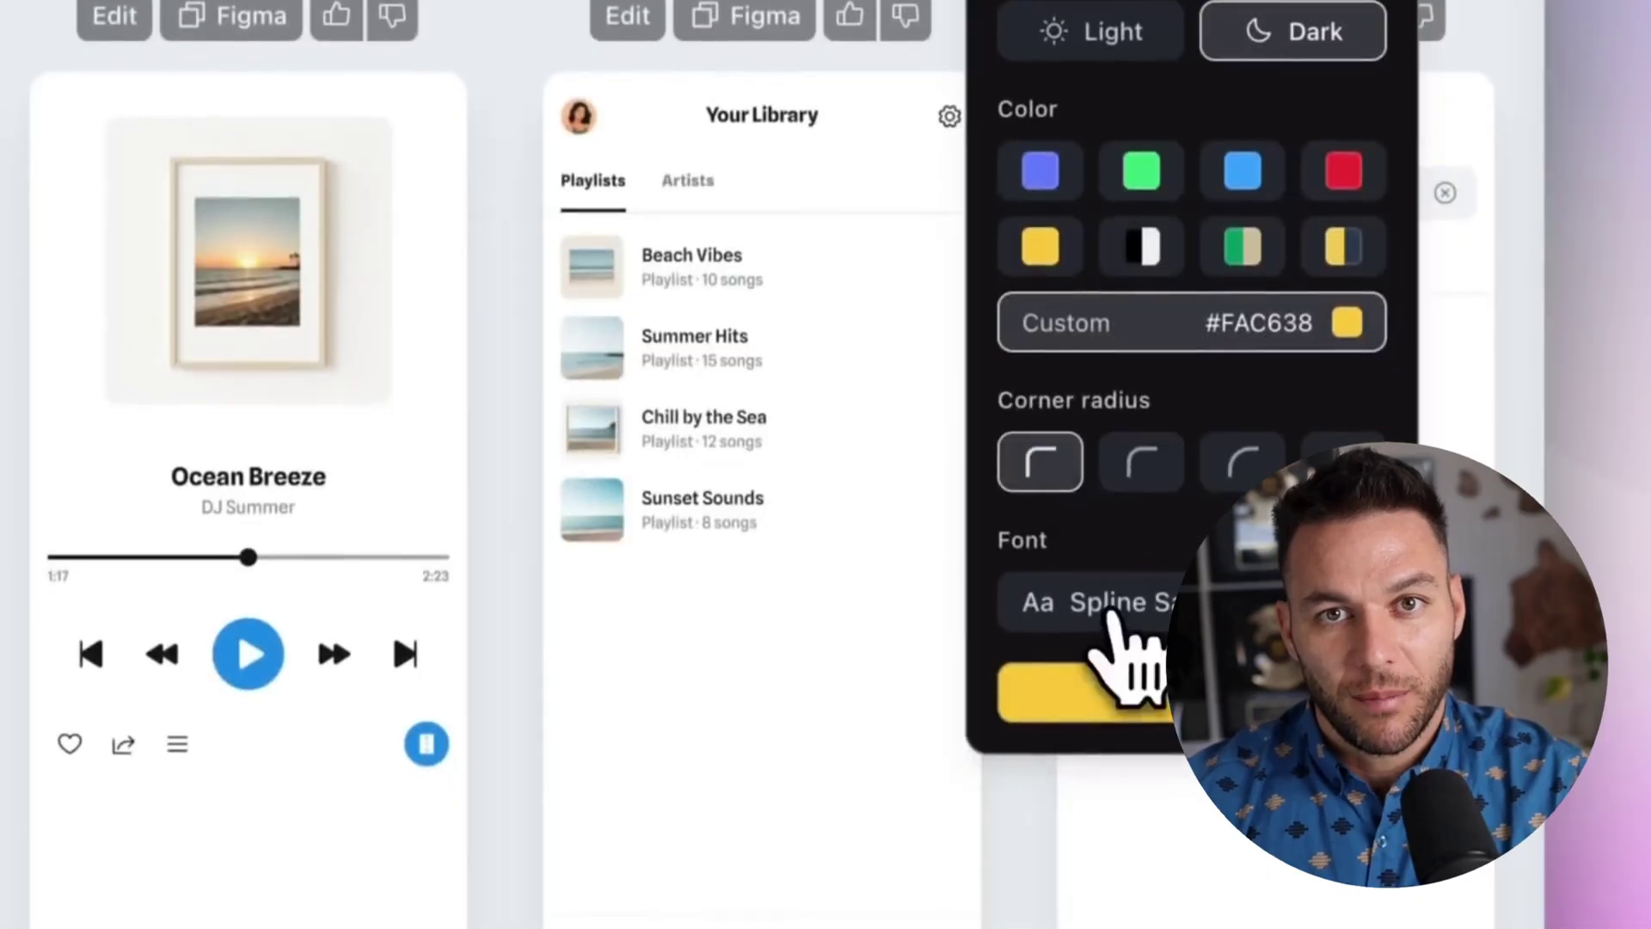
pyautogui.click(1111, 608)
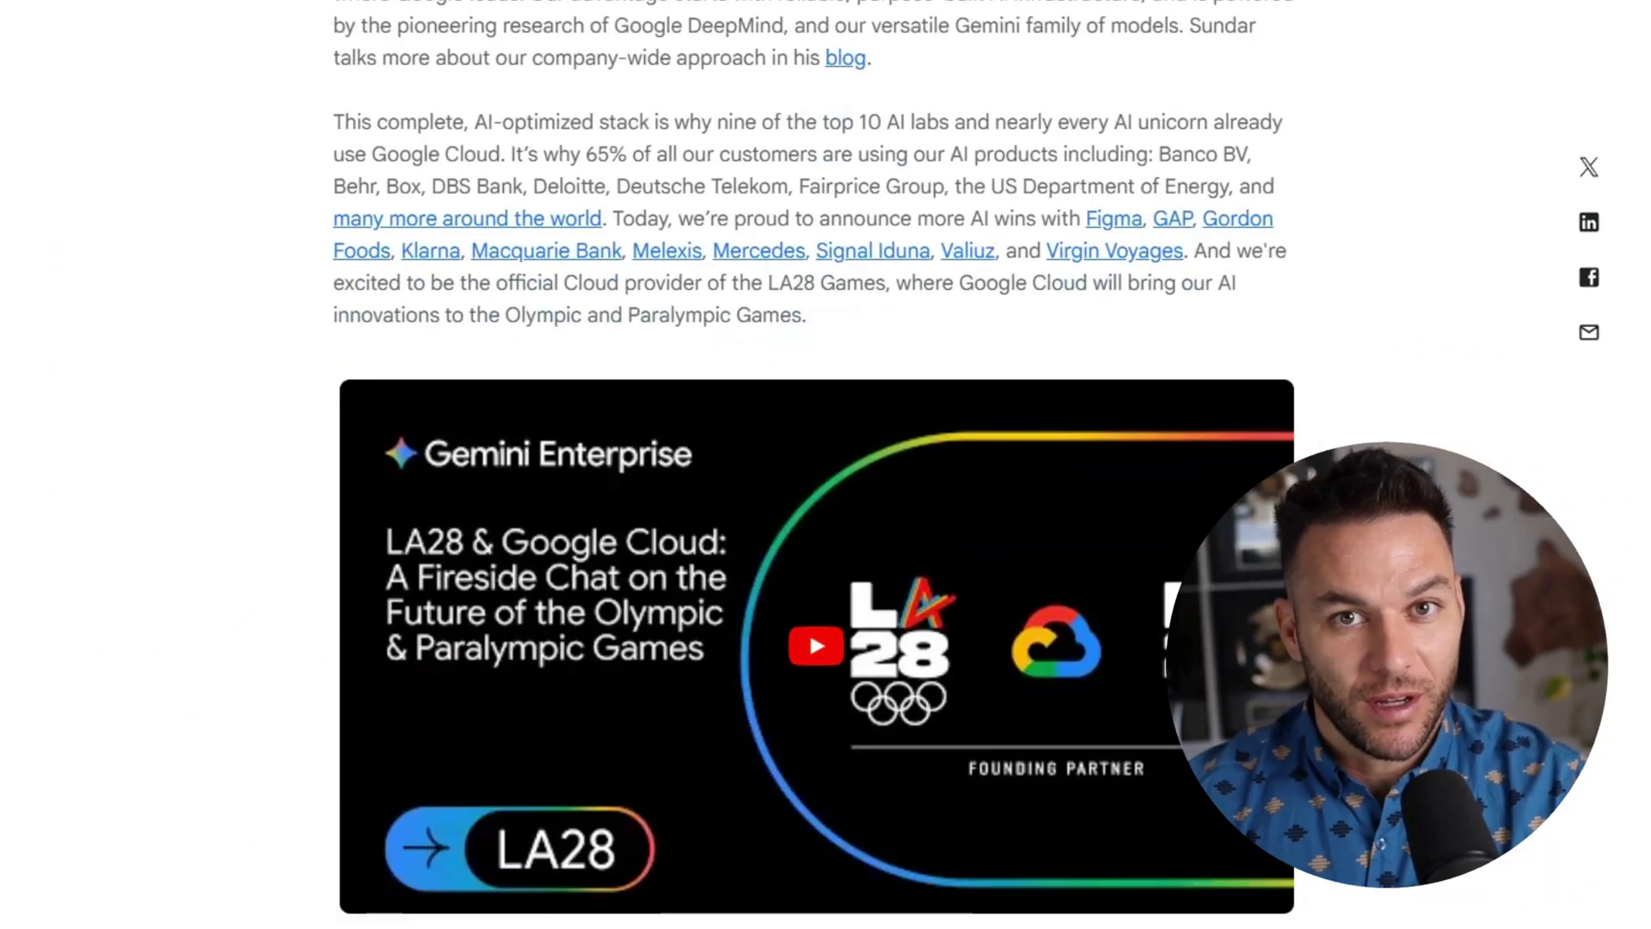
pyautogui.scroll(-12, 809, 629)
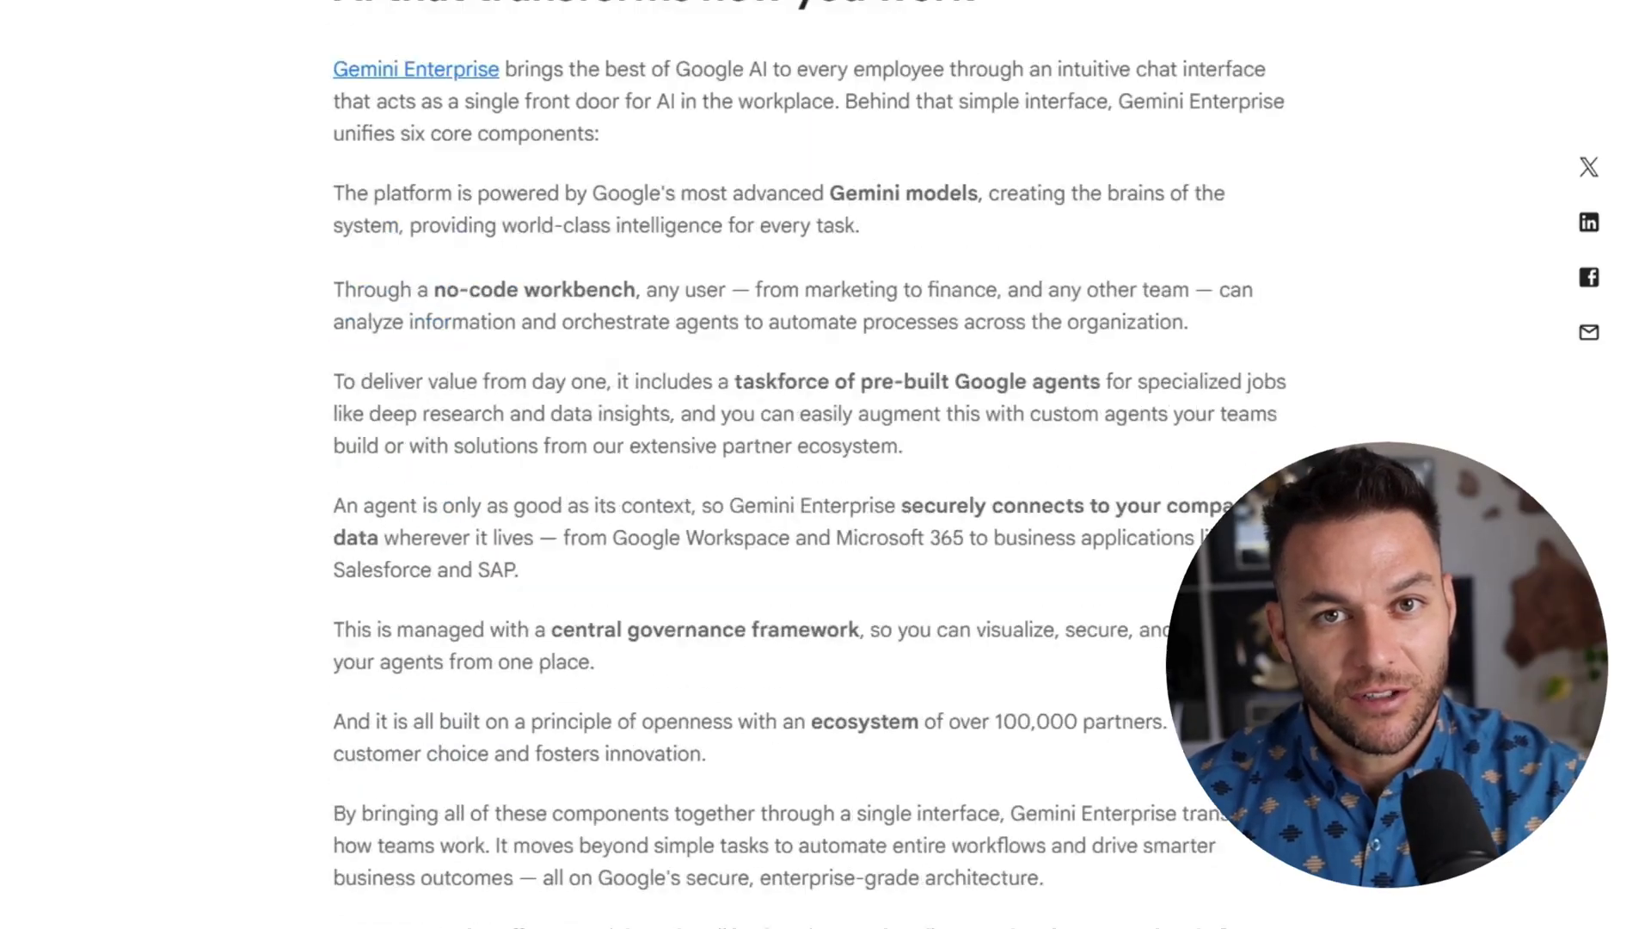
pyautogui.scroll(-15, 809, 379)
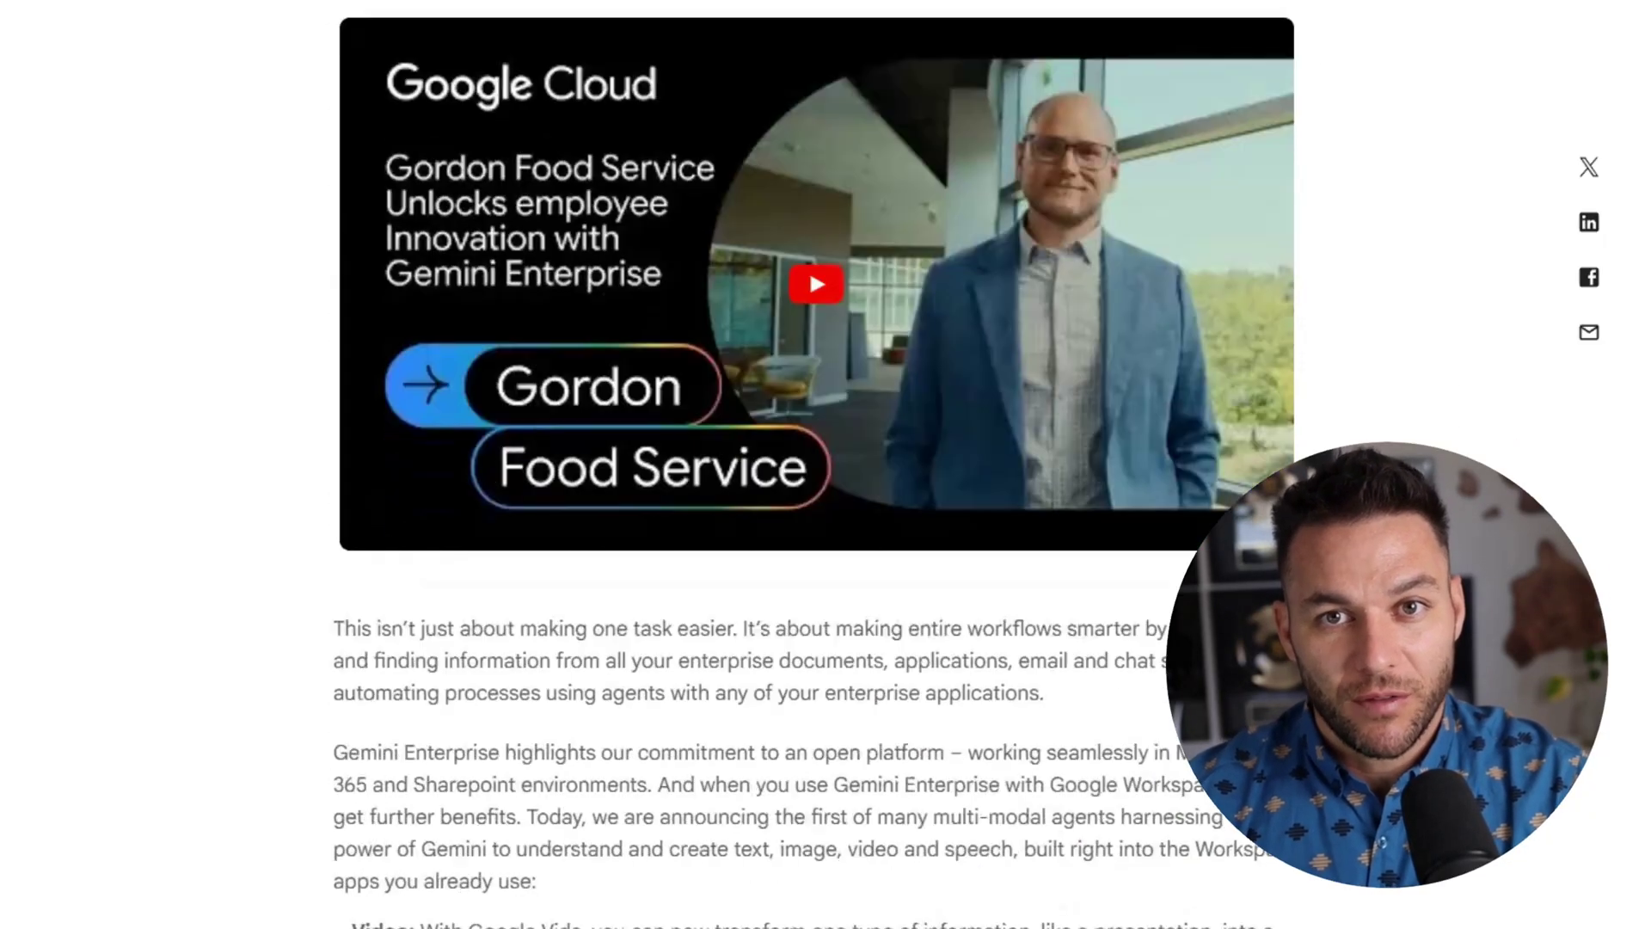
pyautogui.scroll(-7, 808, 464)
pyautogui.scroll(-10, 808, 464)
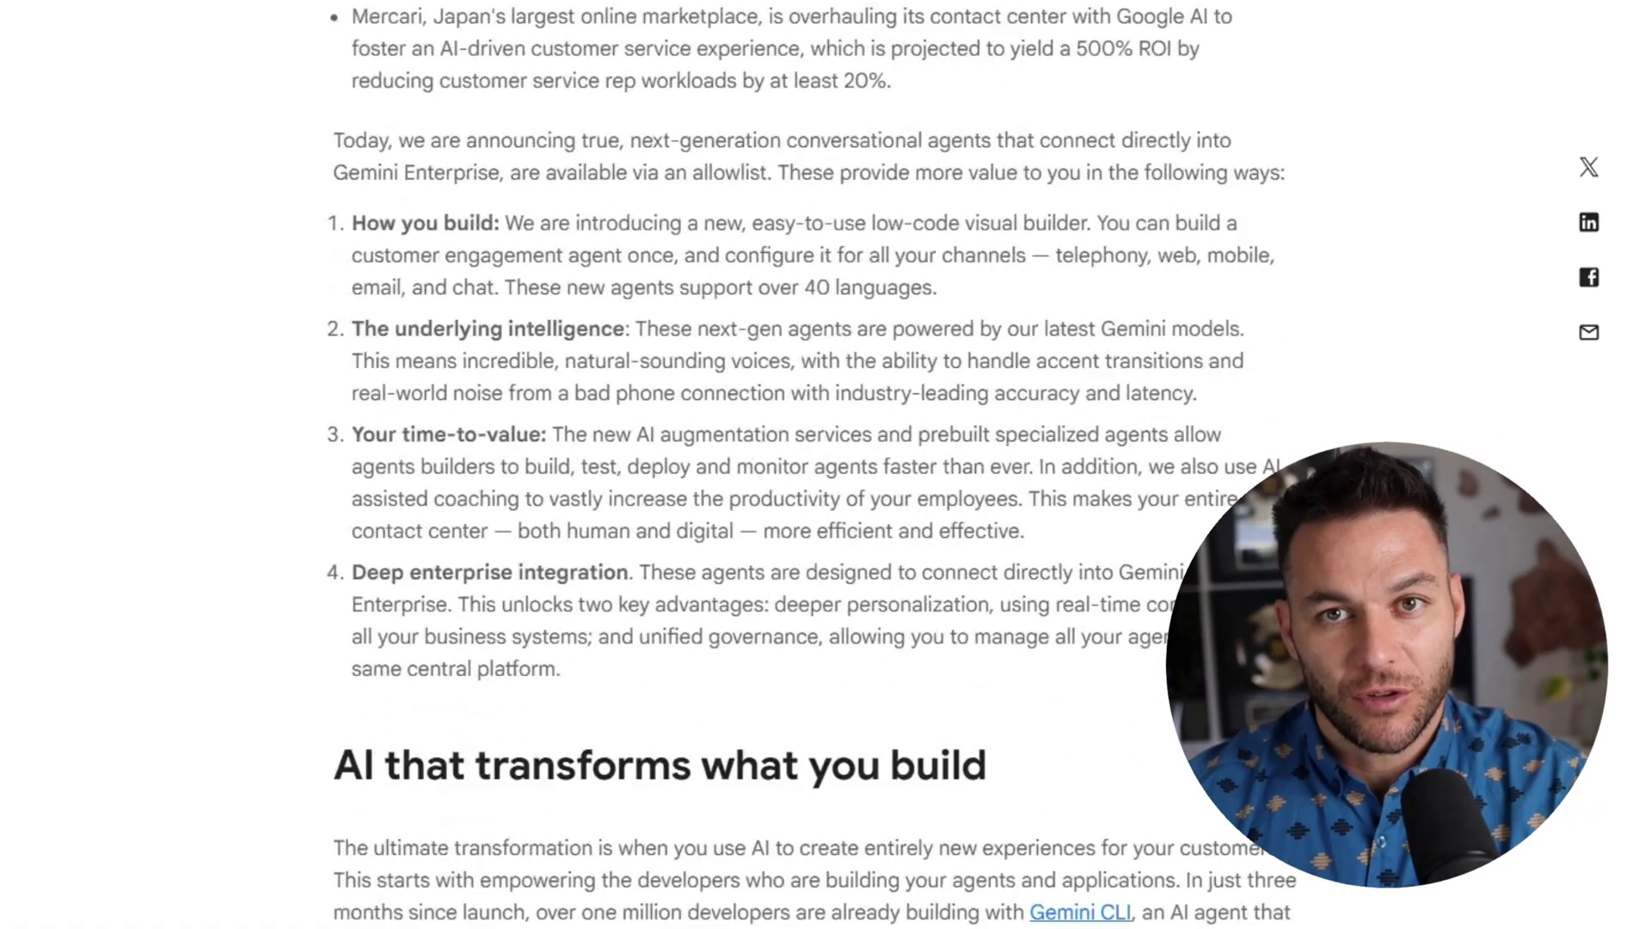
pyautogui.scroll(-9, 808, 464)
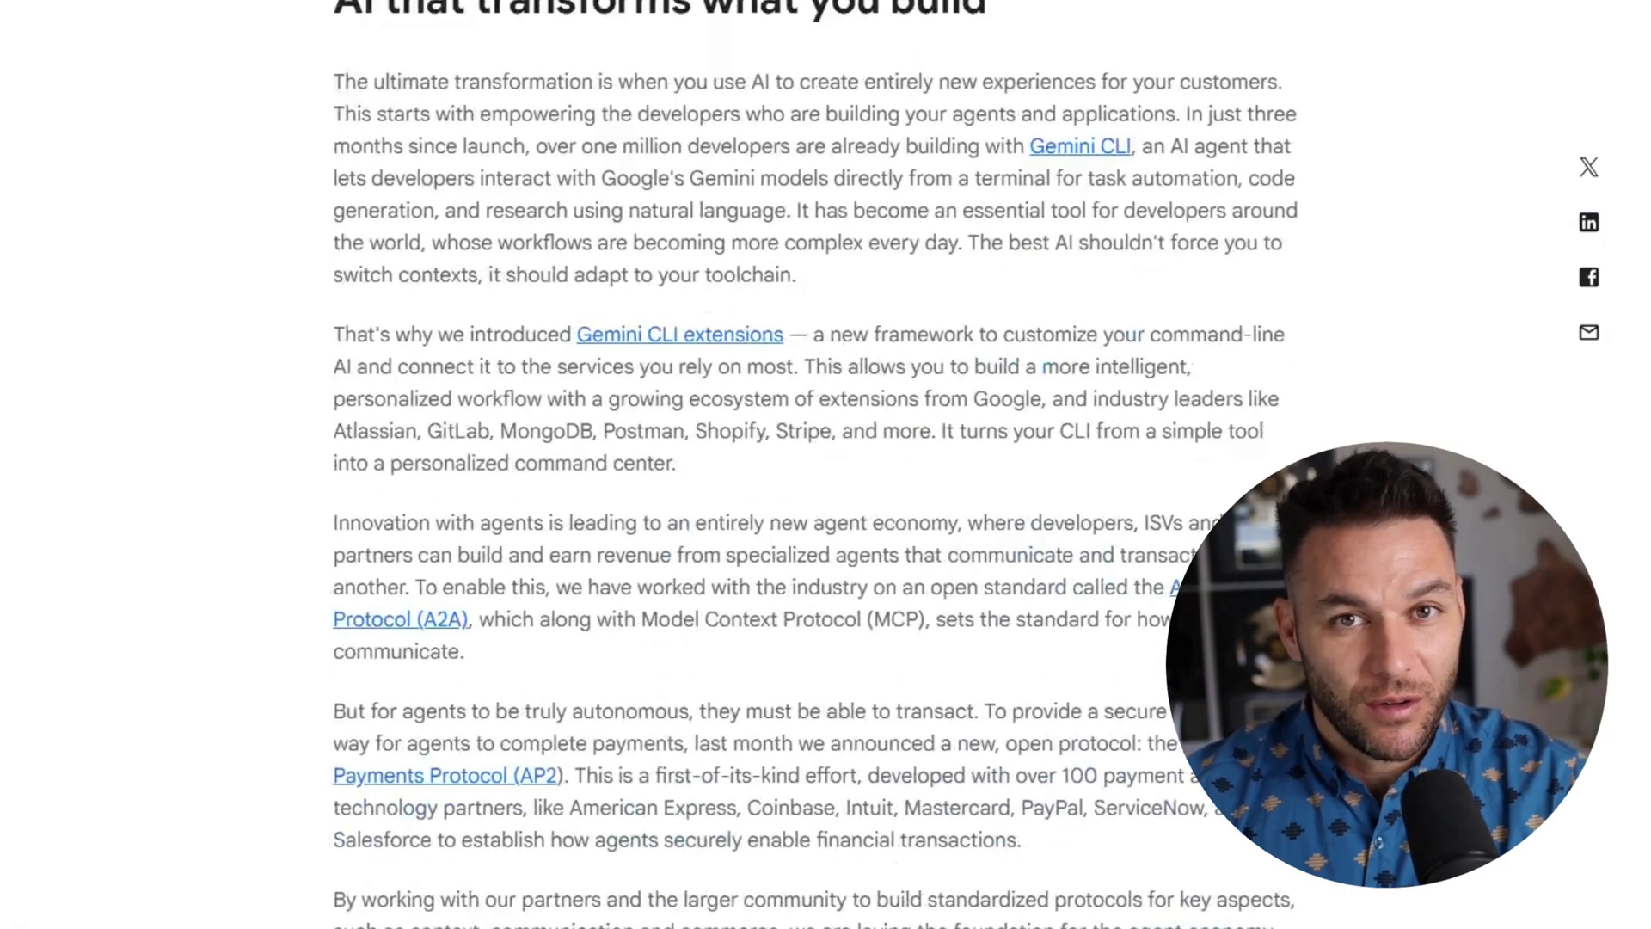
pyautogui.scroll(-9, 808, 465)
pyautogui.scroll(-5, 809, 464)
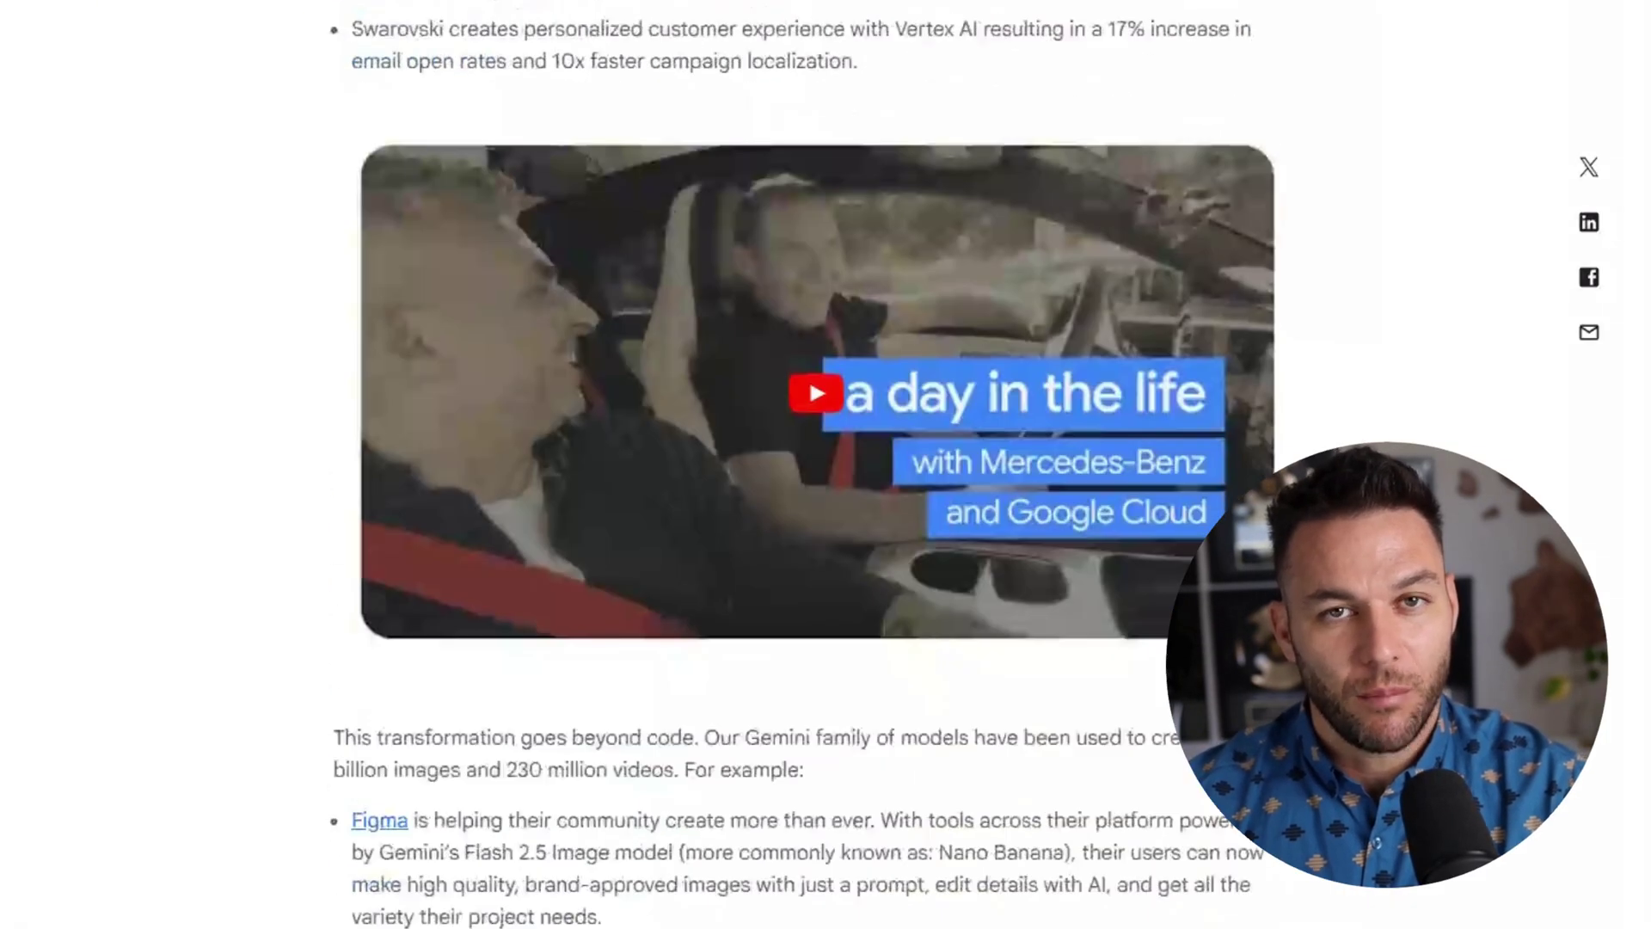
pyautogui.scroll(-11, 809, 464)
pyautogui.scroll(-9, 808, 464)
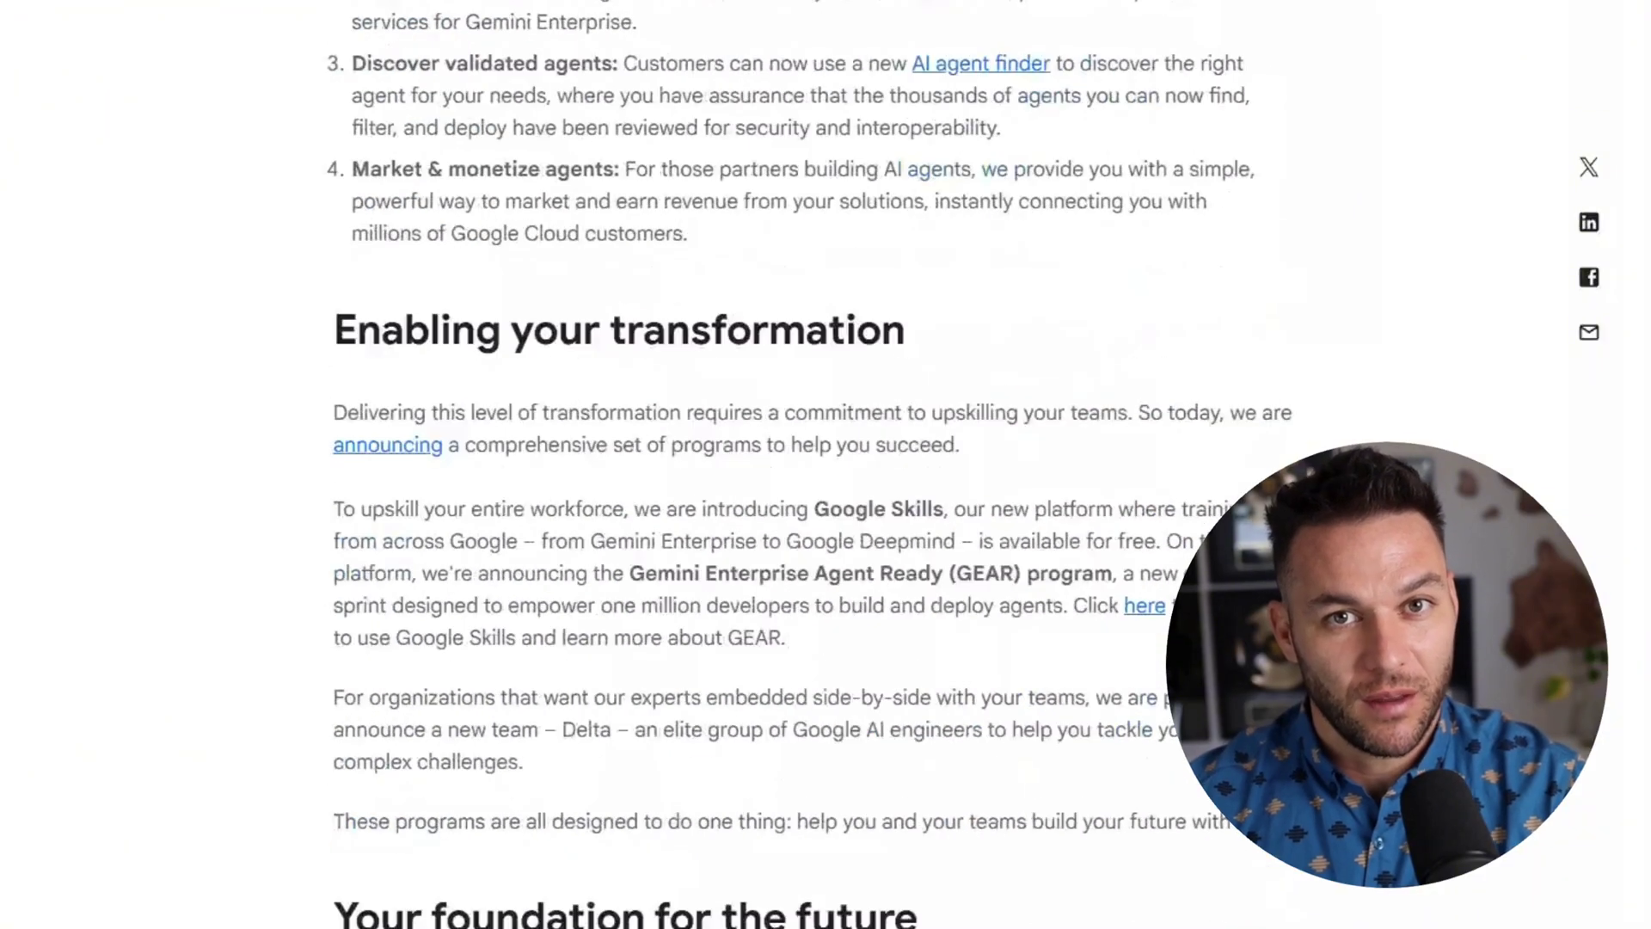
pyautogui.scroll(-9, 809, 465)
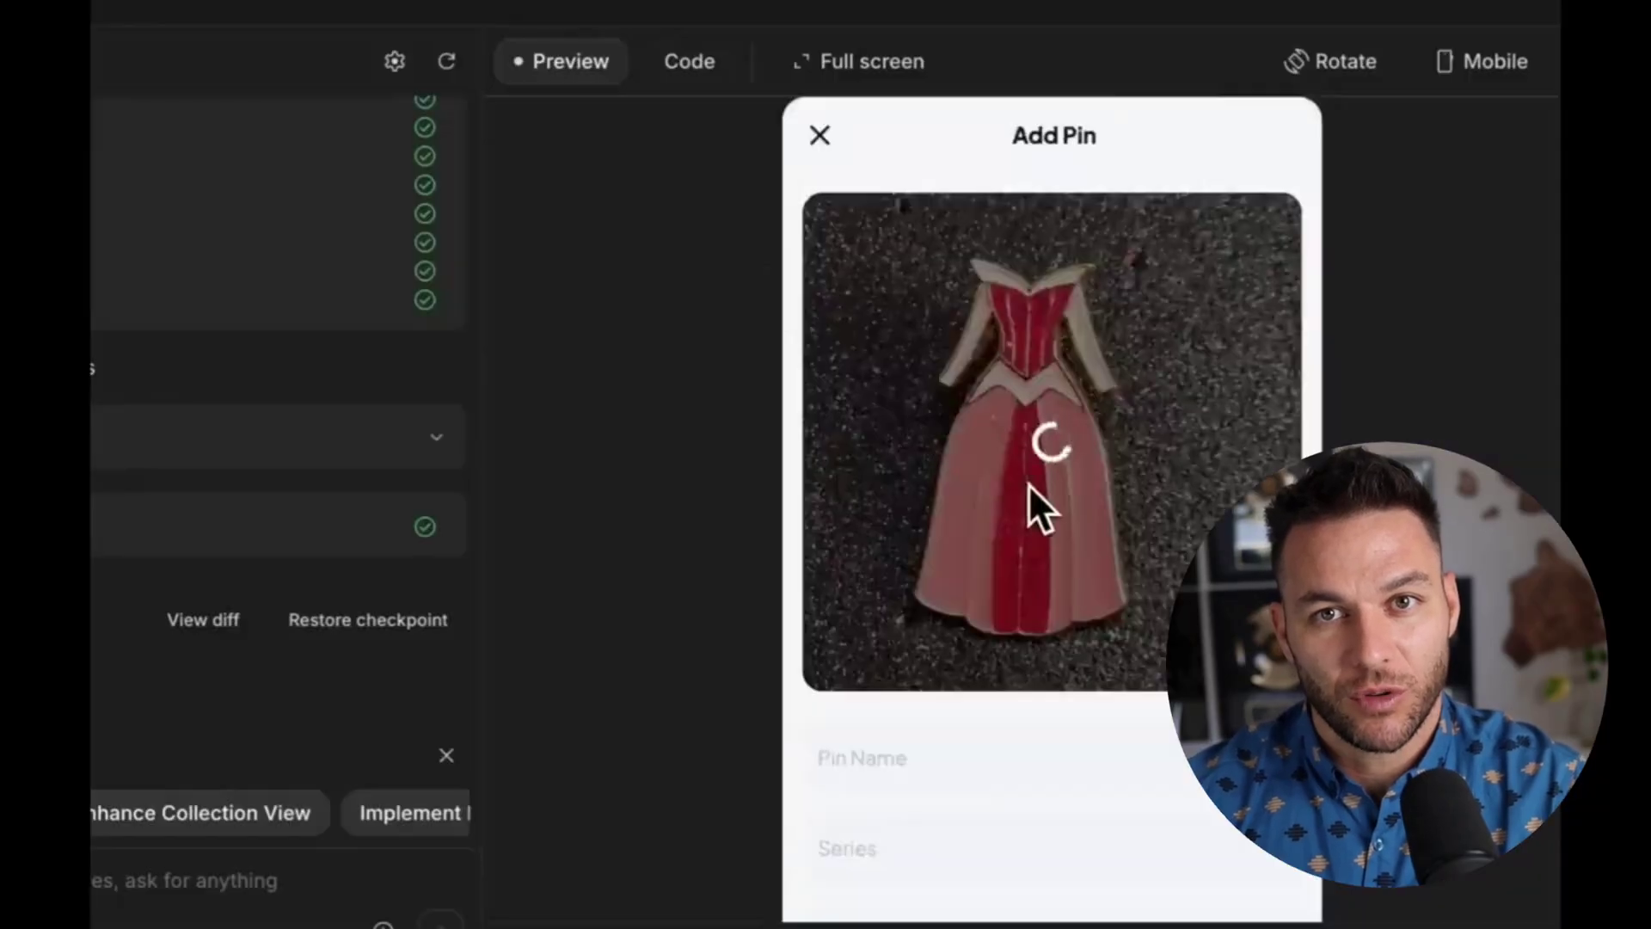
pyautogui.scroll(-5, 1036, 508)
pyautogui.click(1035, 814)
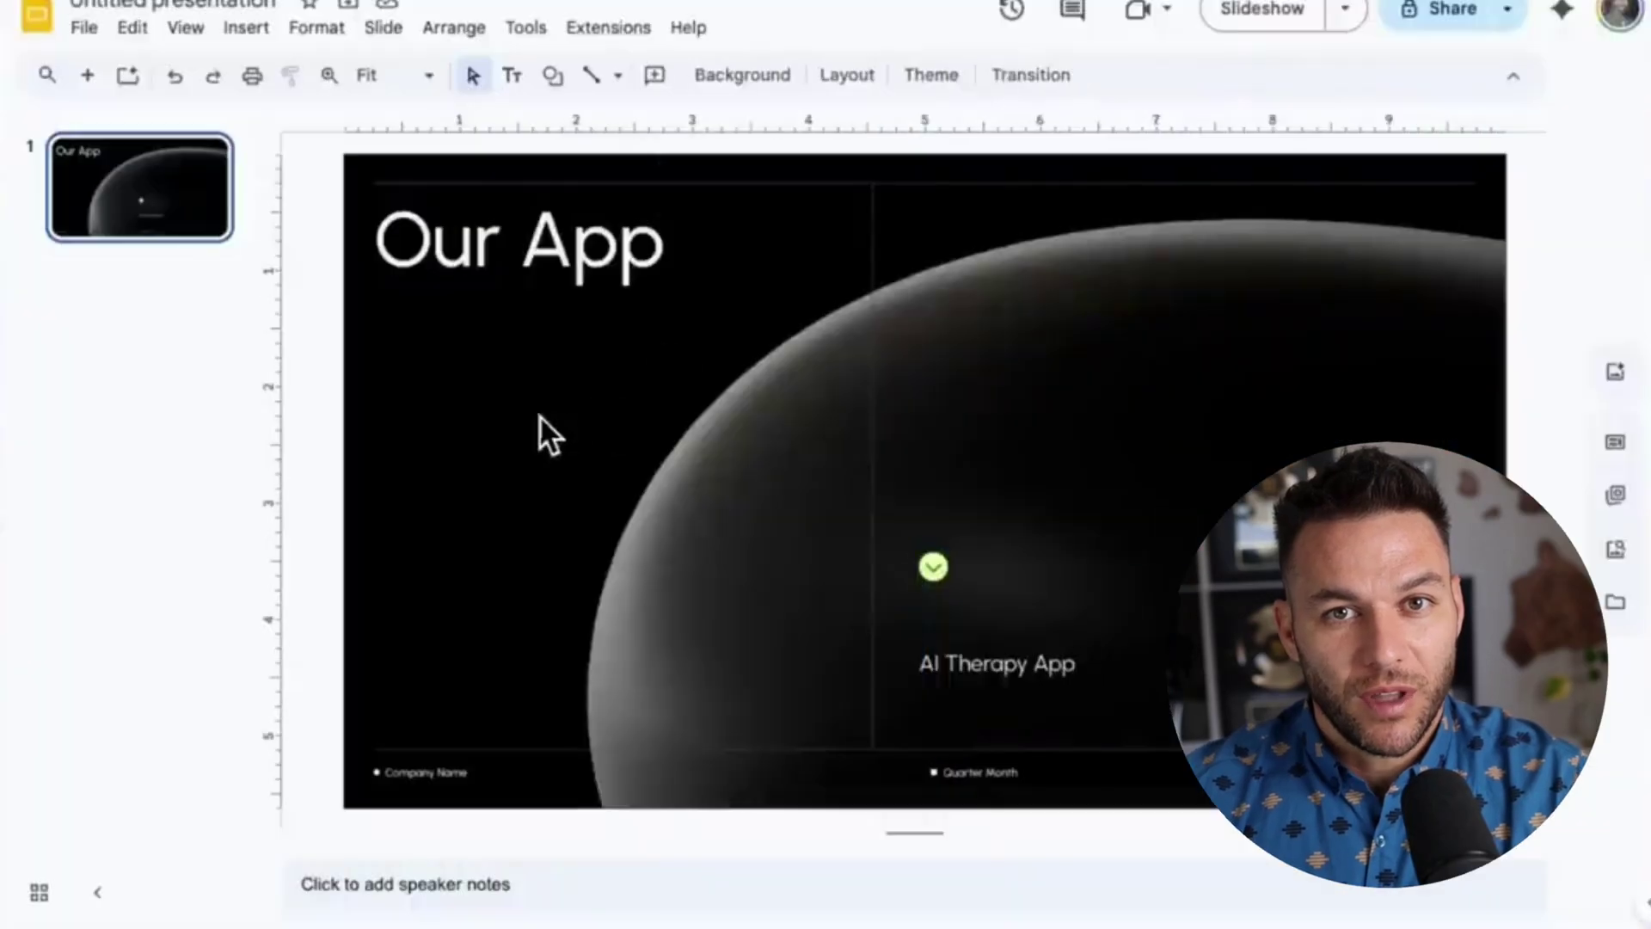
# - Place the Mood Check-in screen on the Our App slide and paste it into a Gemini Create images prompt
pyautogui.press('super+v')
pyautogui.moveTo(903, 339); pyautogui.dragTo(674, 339)
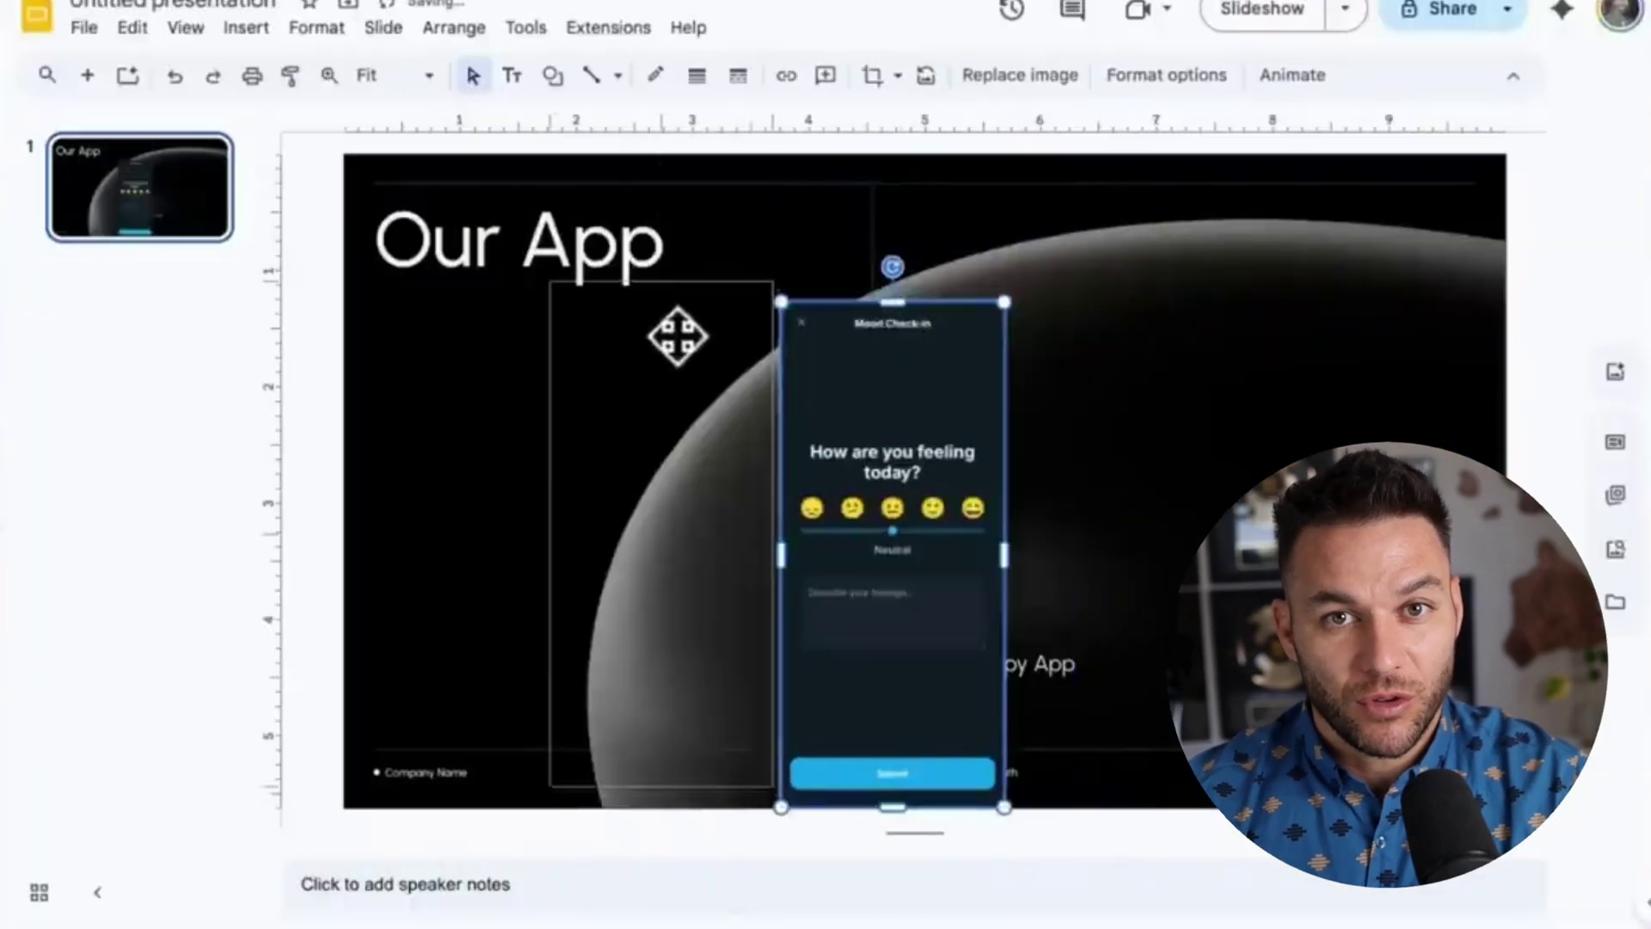
pyautogui.press('super+v')
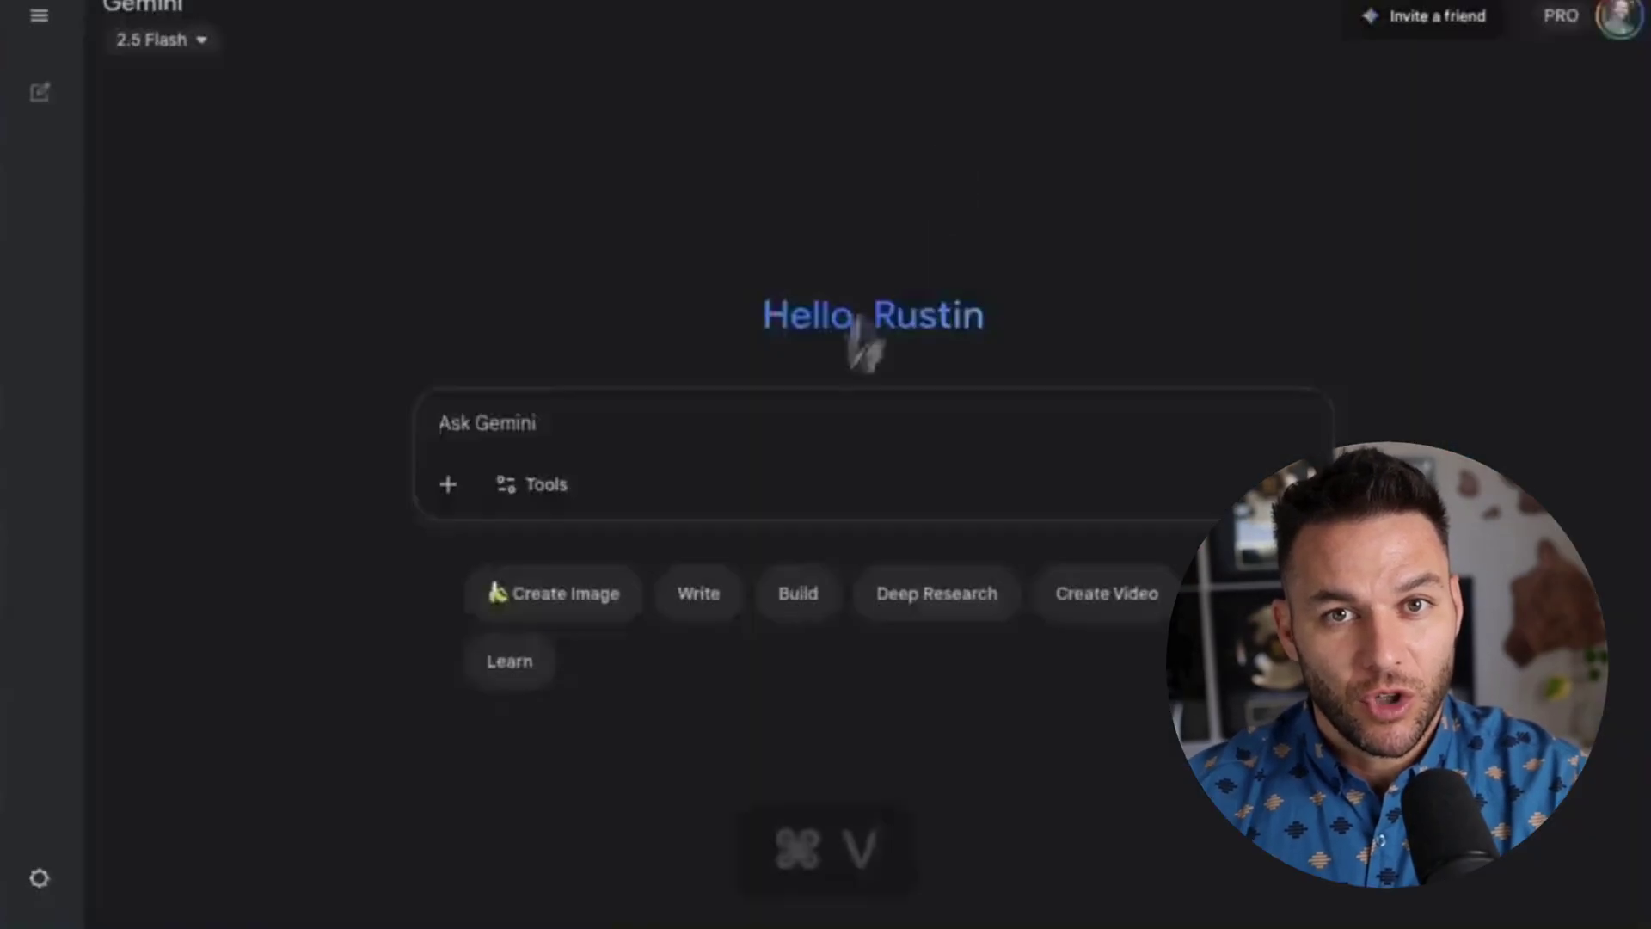
pyautogui.click(542, 483)
pyautogui.click(374, 894)
pyautogui.write('This screen on')
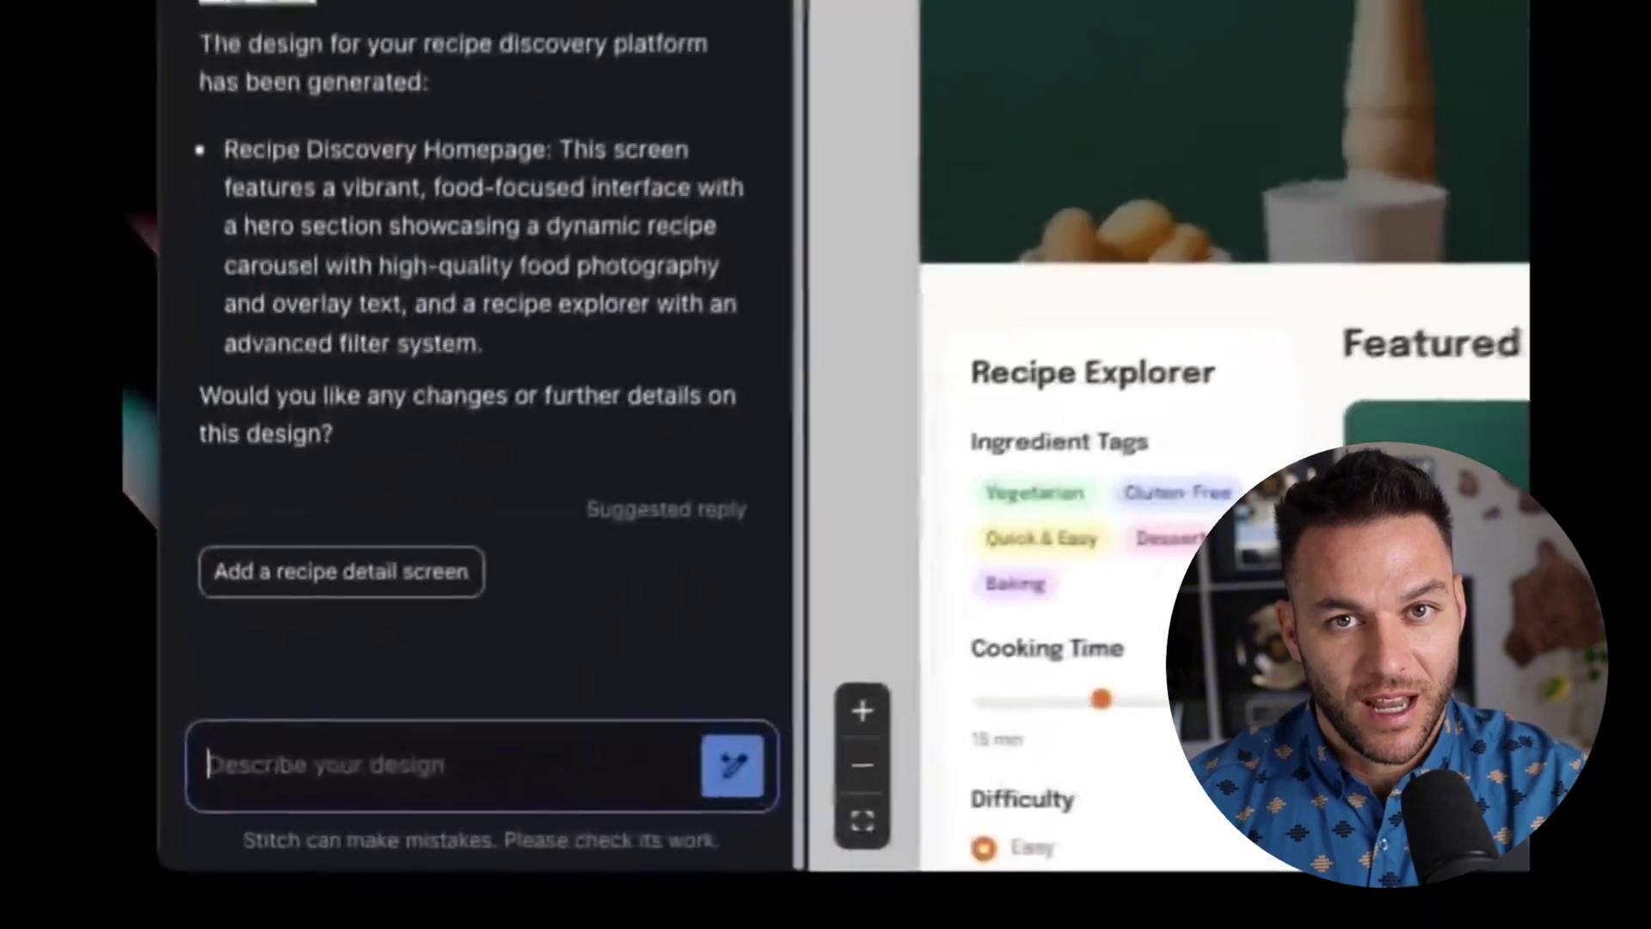
# - Ask Stitch to create a screen showing what happens when the tomato pasta is clicked
pyautogui.write('create a screen that shows what happens')
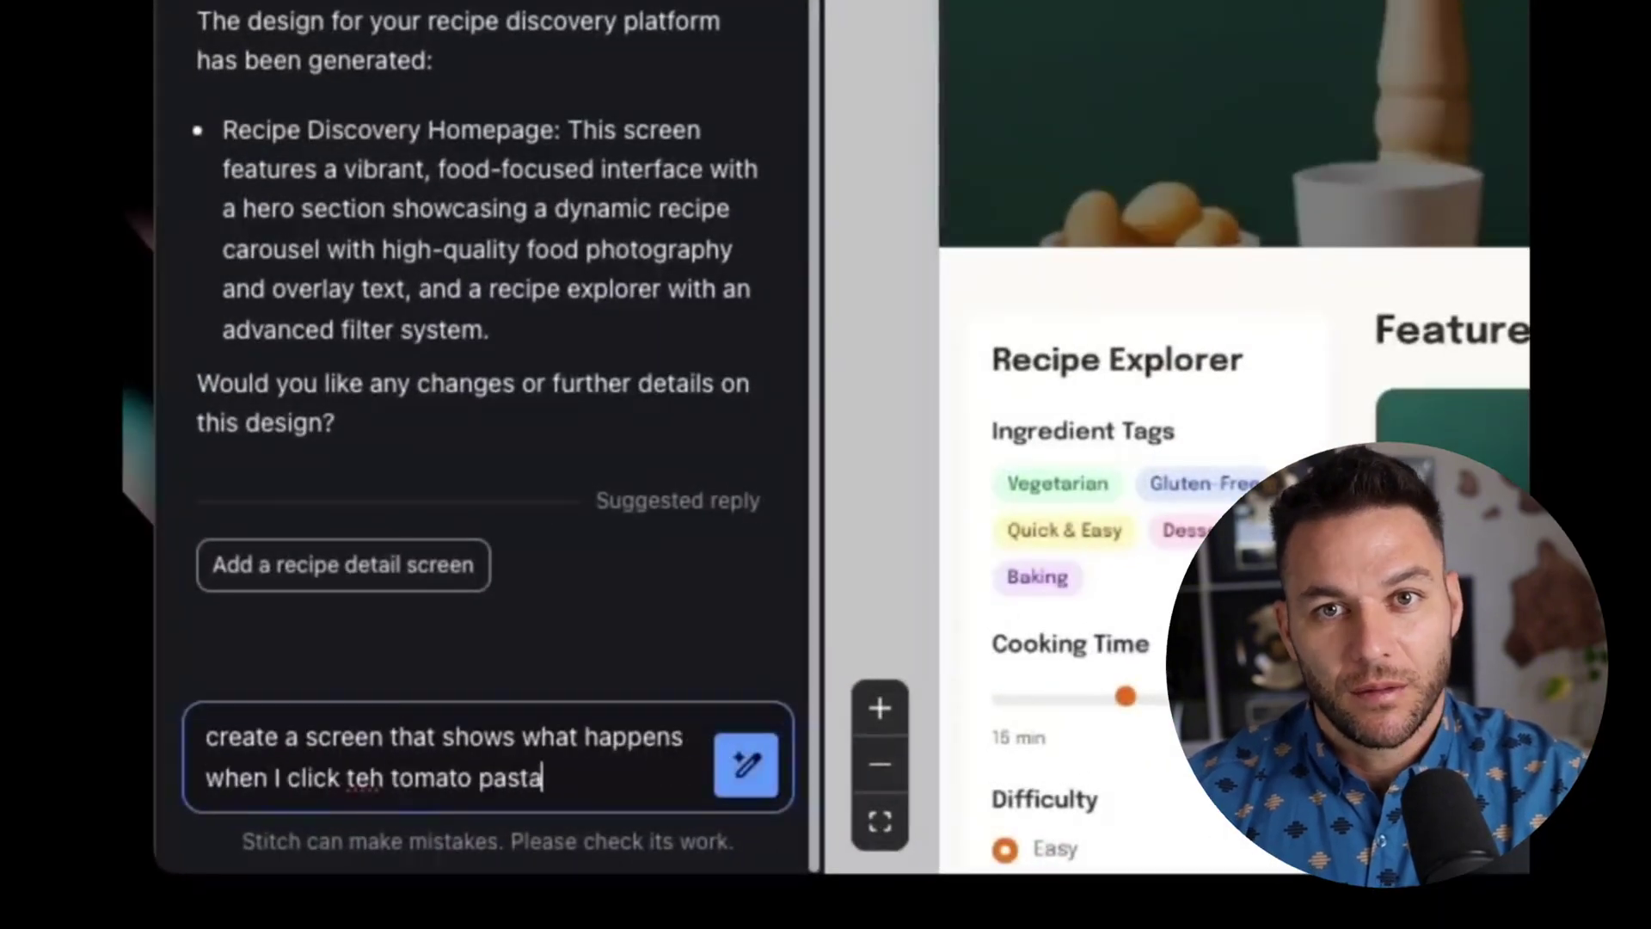
pyautogui.press('Return')
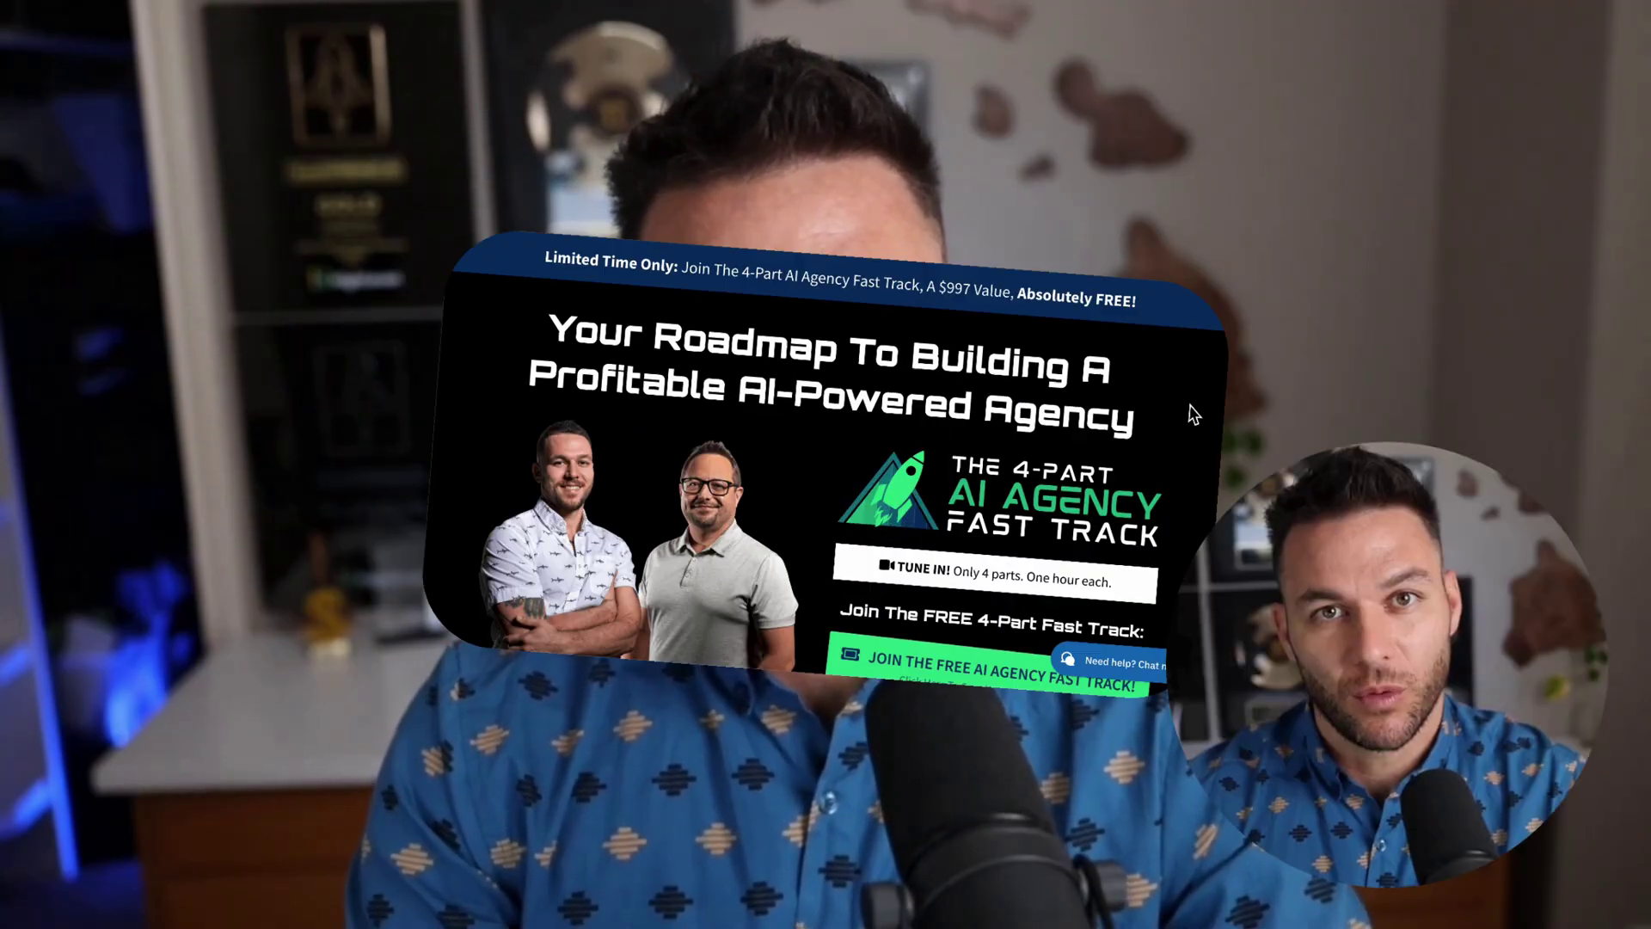
# - Scroll through Parts 1–4 of the Fast Track course and the Offline Sharks Facebook group page
pyautogui.scroll(-10, 1623, 273)
pyautogui.scroll(-20, 1631, 292)
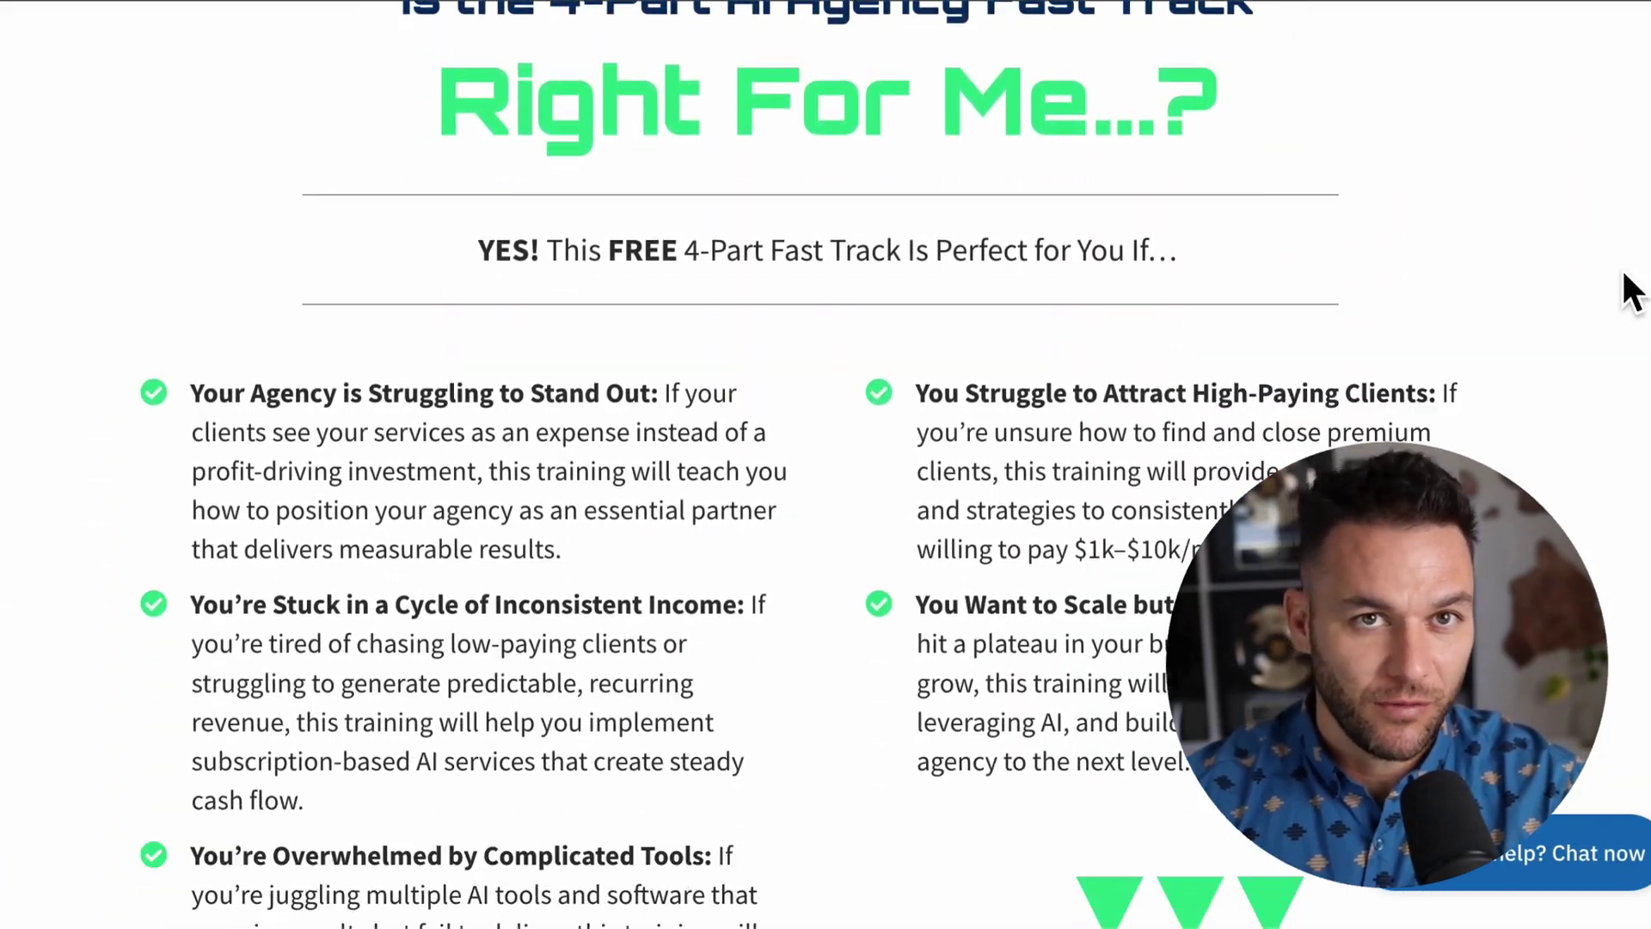
pyautogui.scroll(-20, 1631, 292)
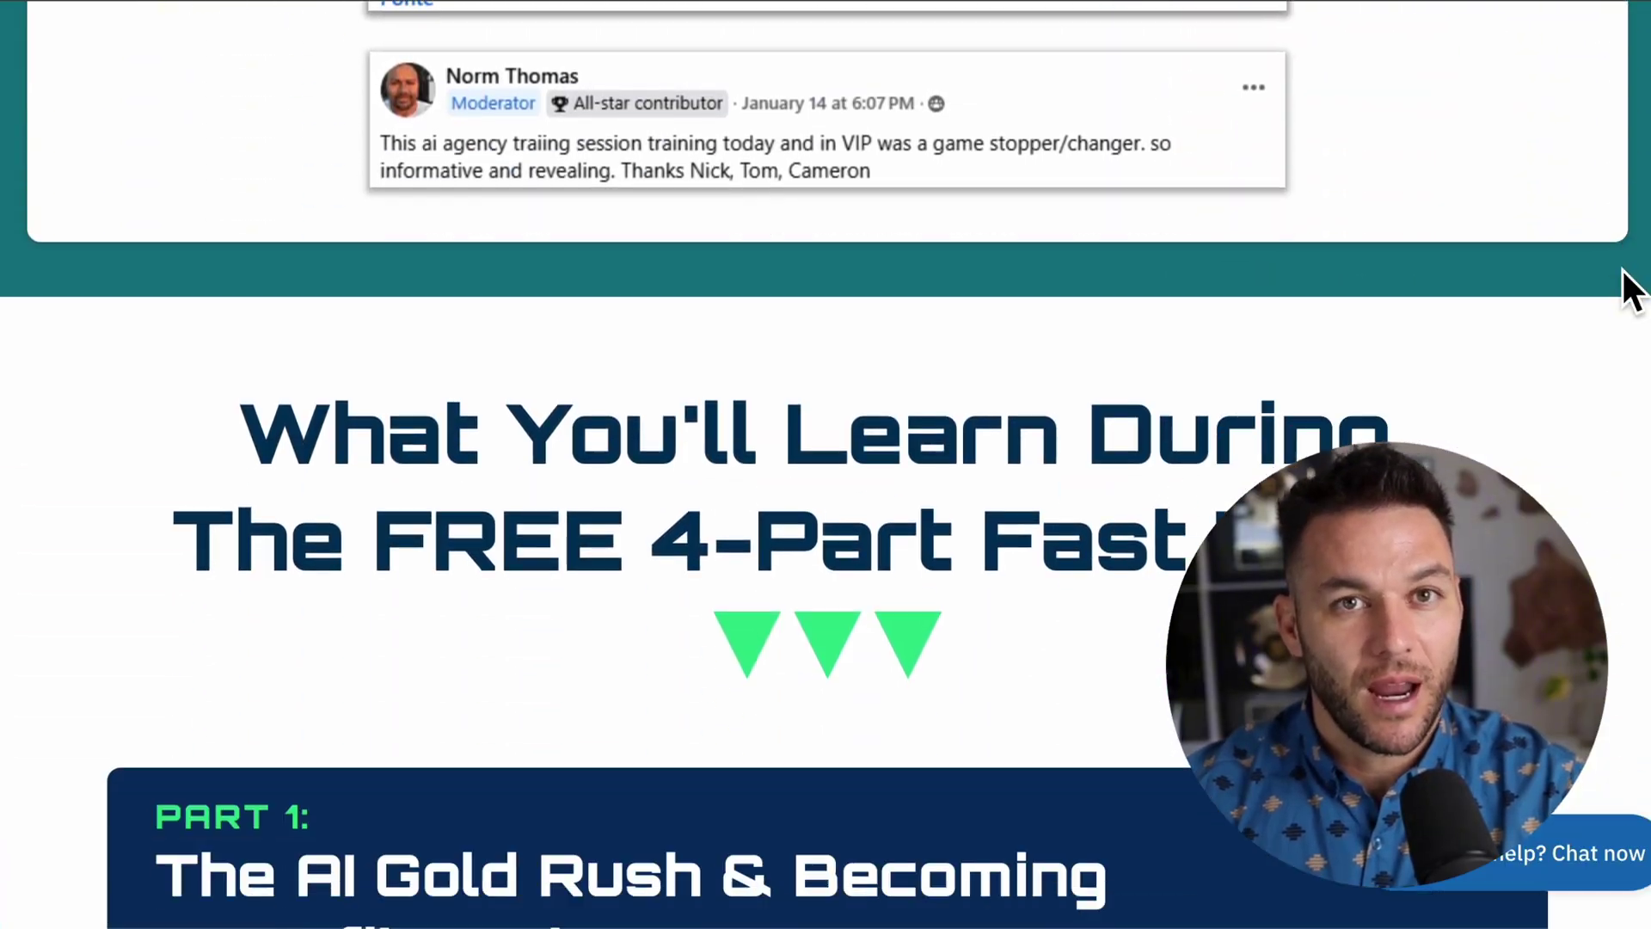
pyautogui.scroll(-20, 1631, 293)
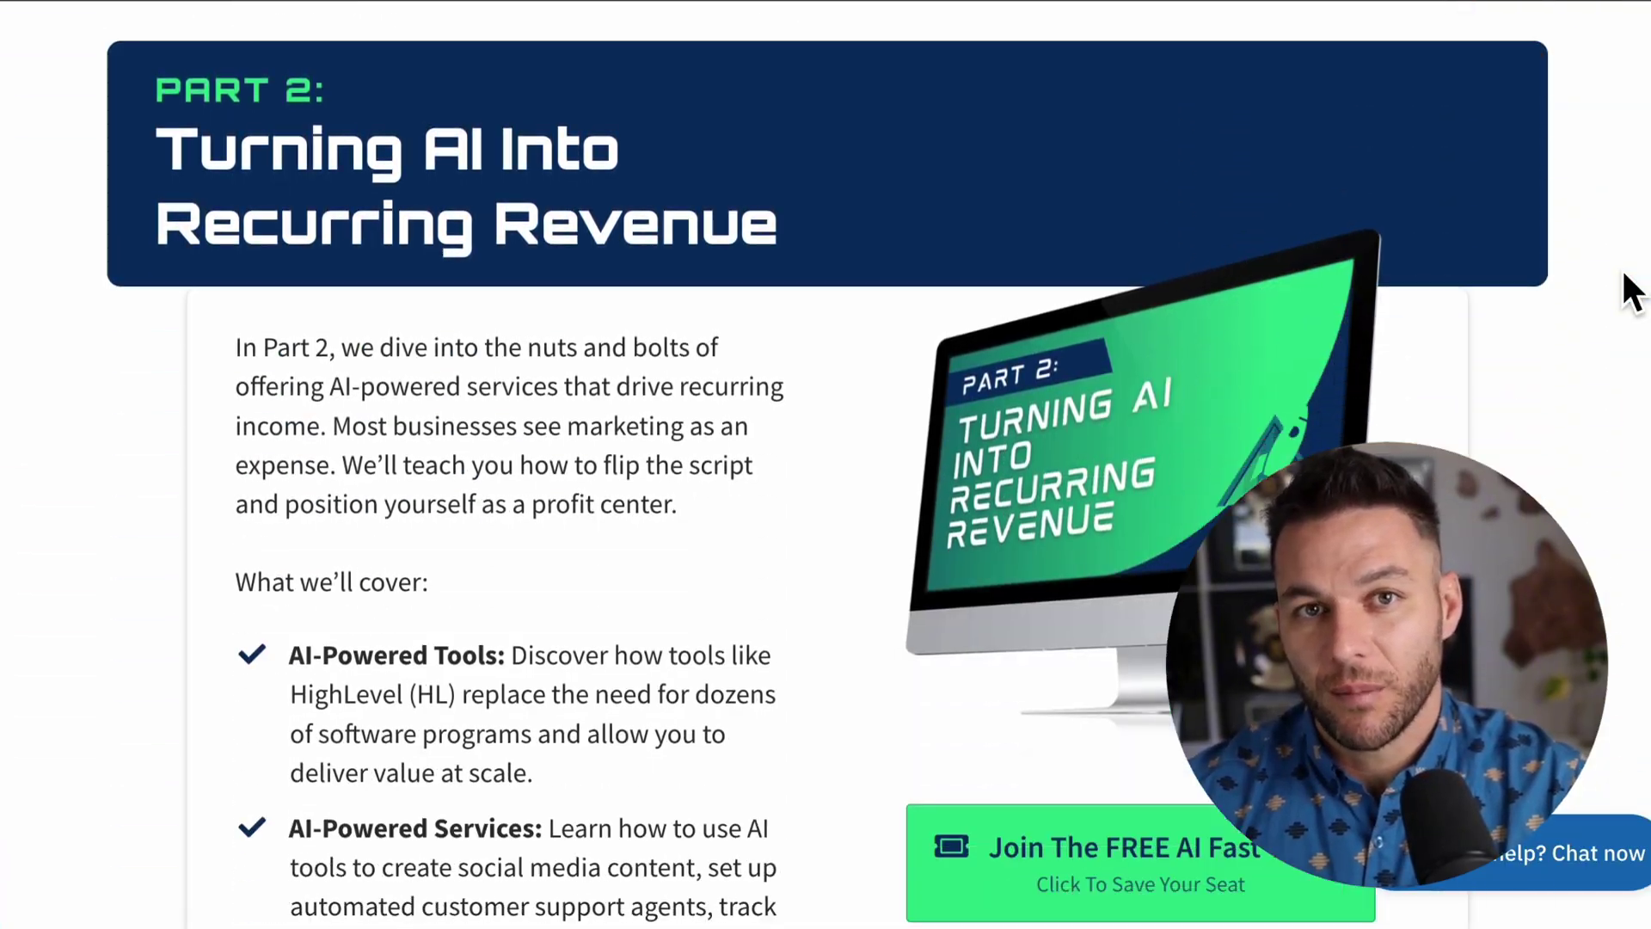
pyautogui.scroll(-10, 1632, 288)
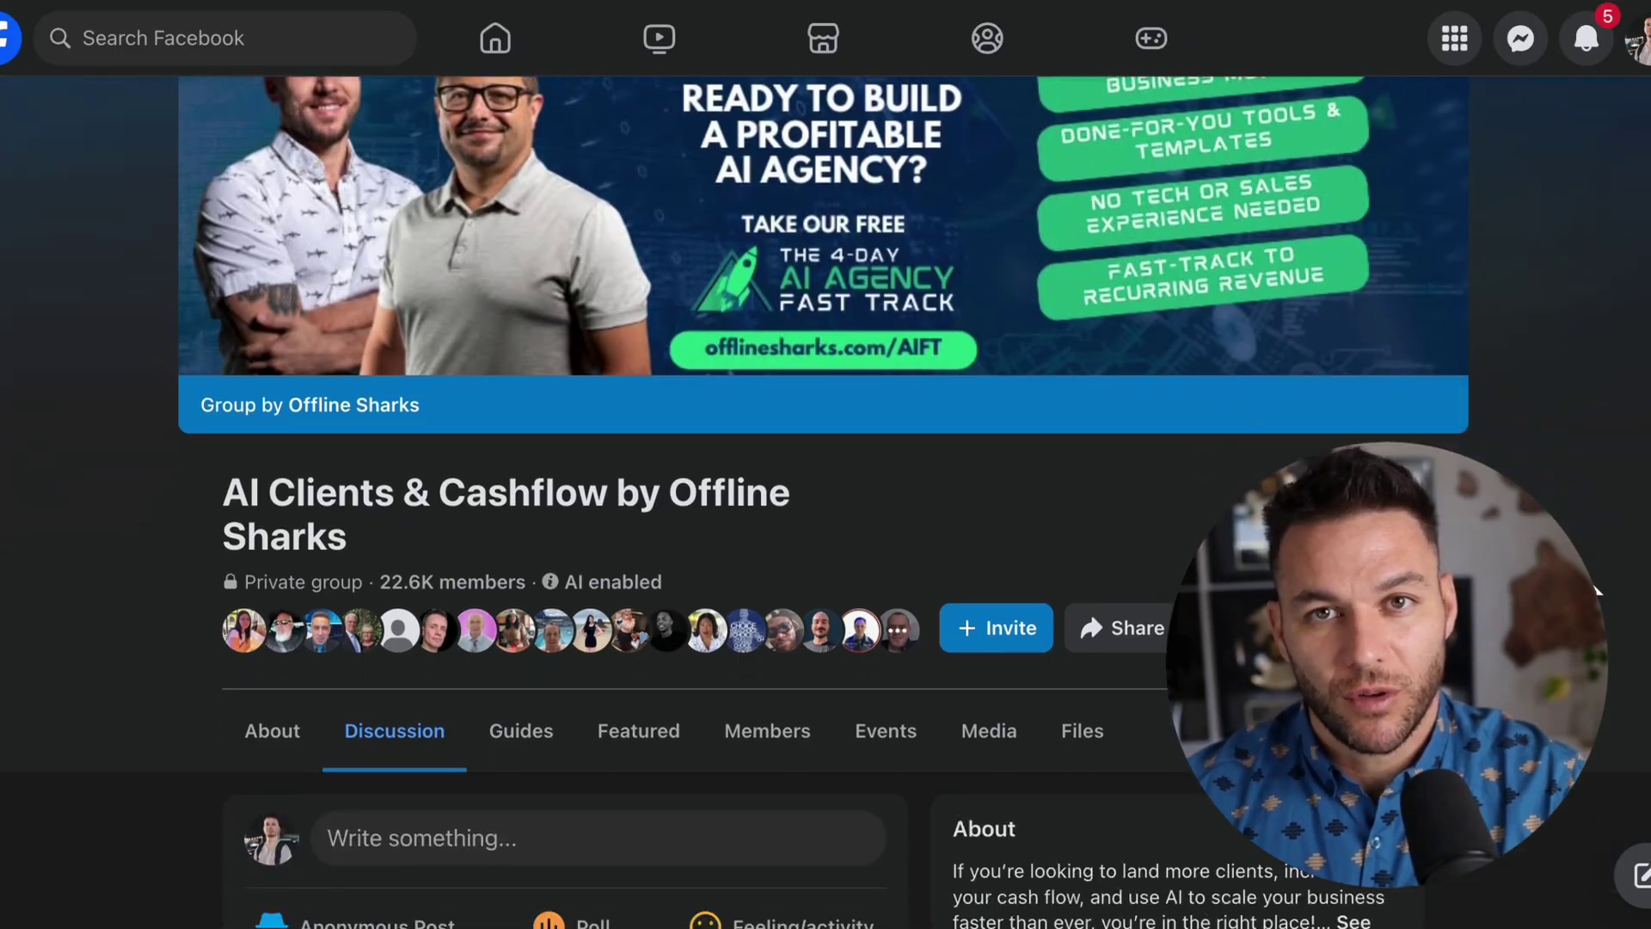
pyautogui.scroll(-15, 1596, 591)
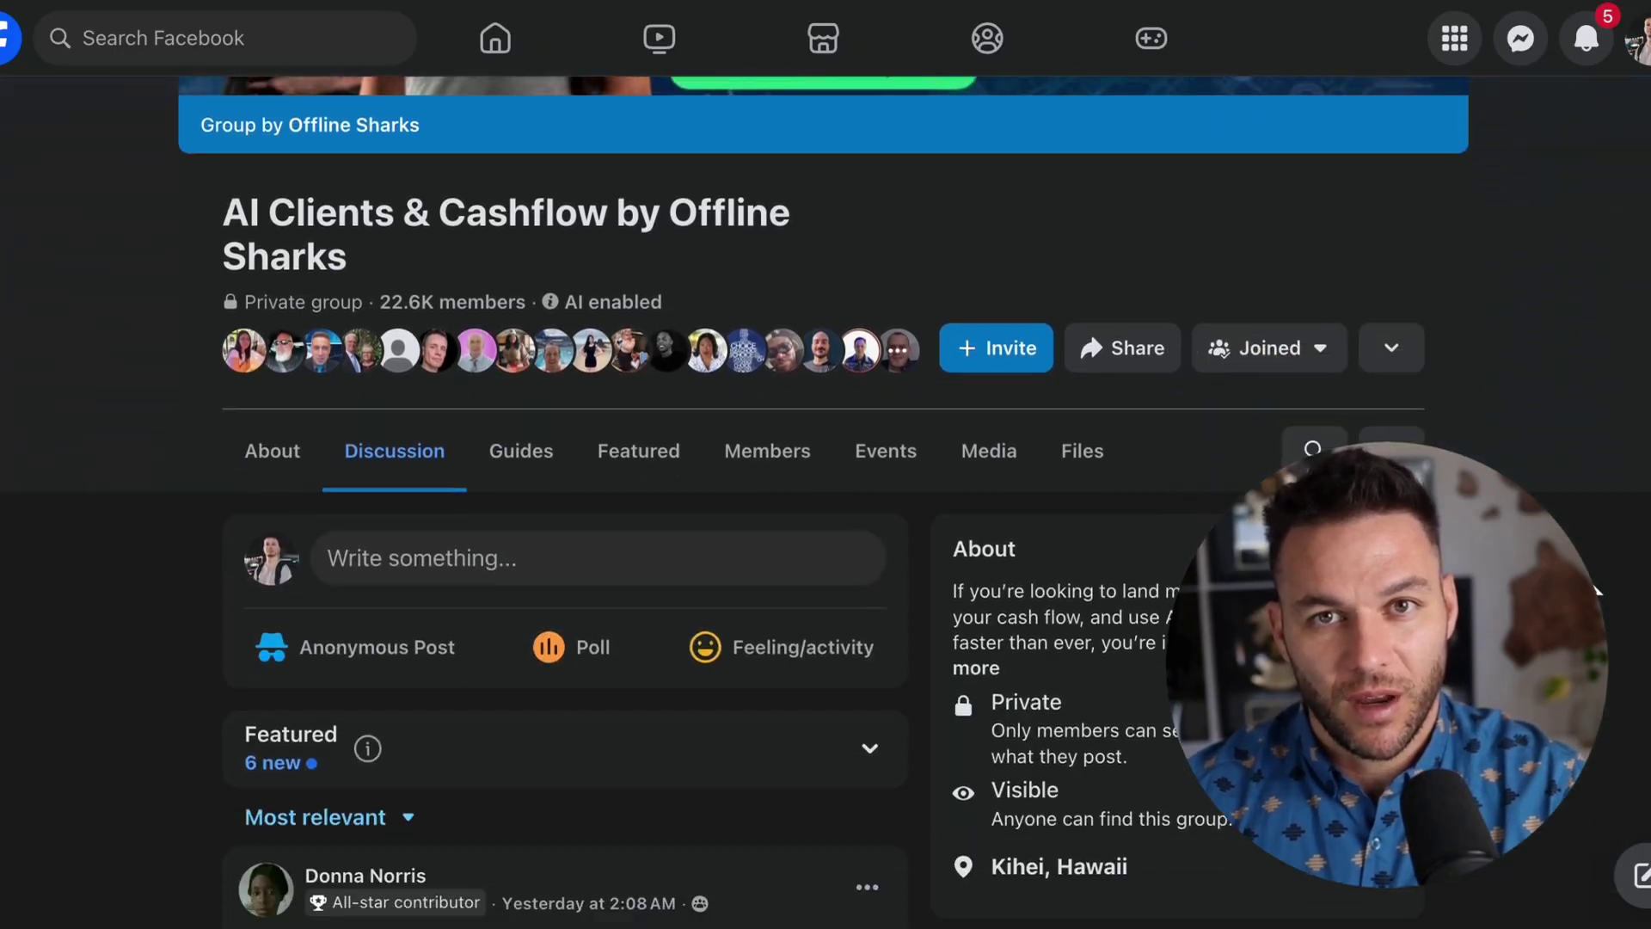
pyautogui.scroll(-3, 1596, 591)
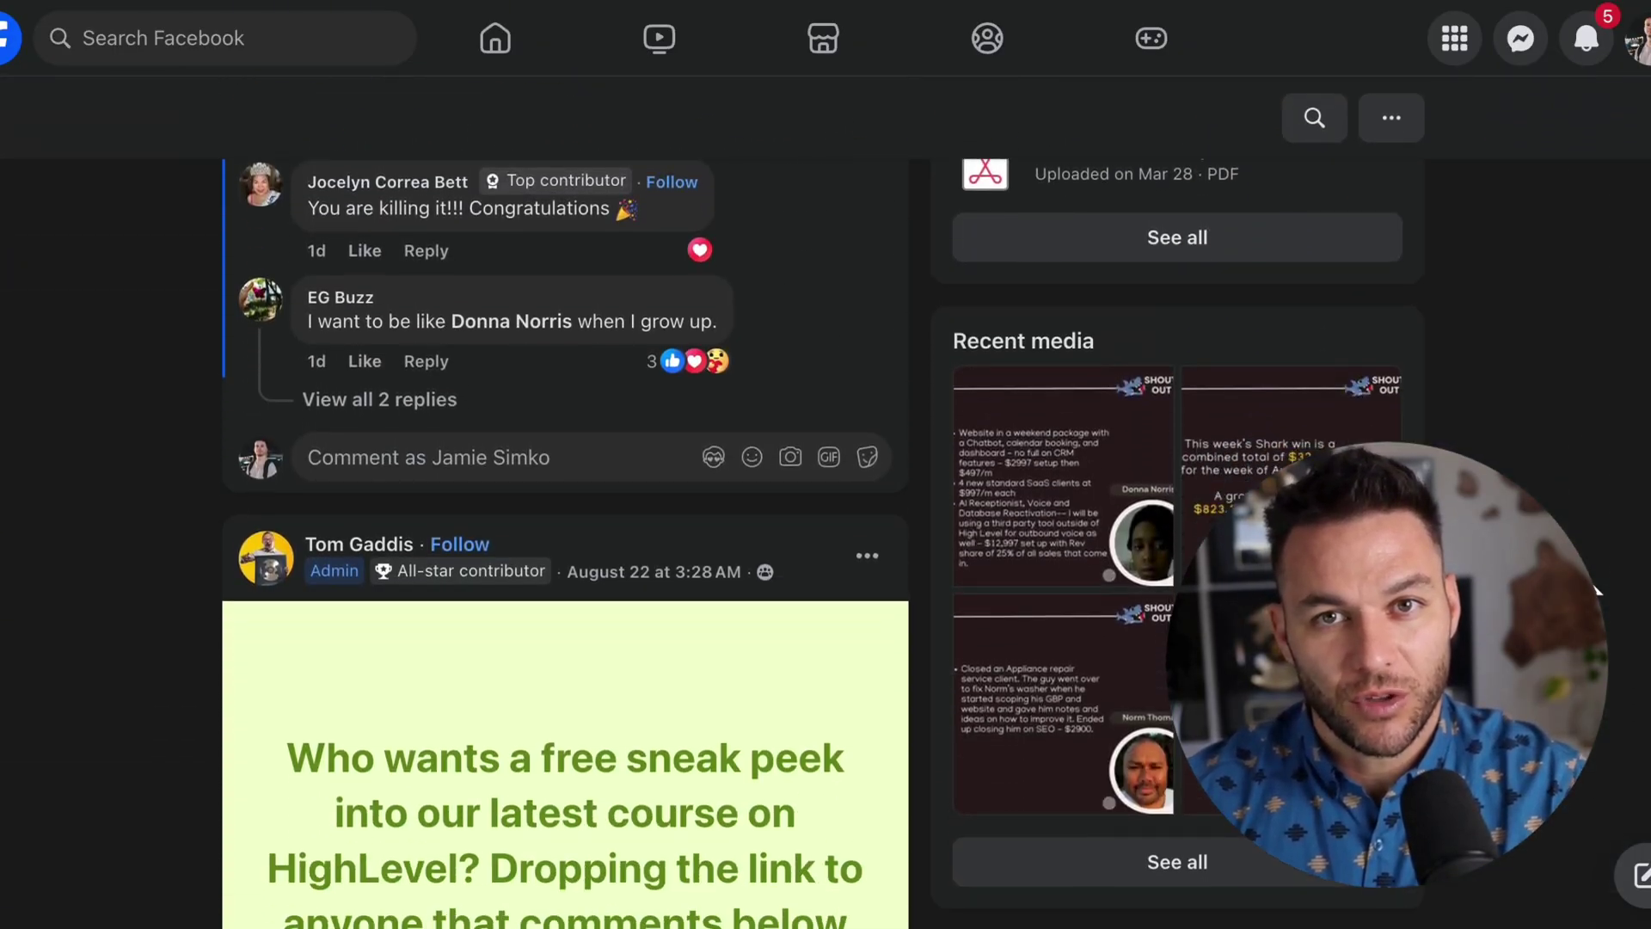